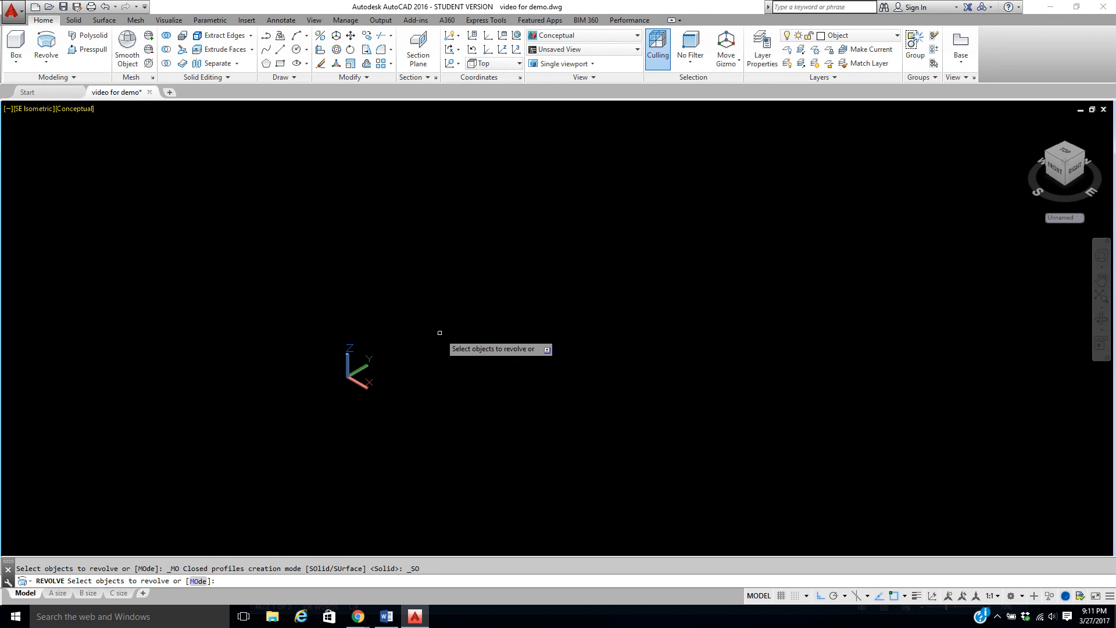
Cancel the pending Revolve command and switch the viewport to the Top view
key(Escape)
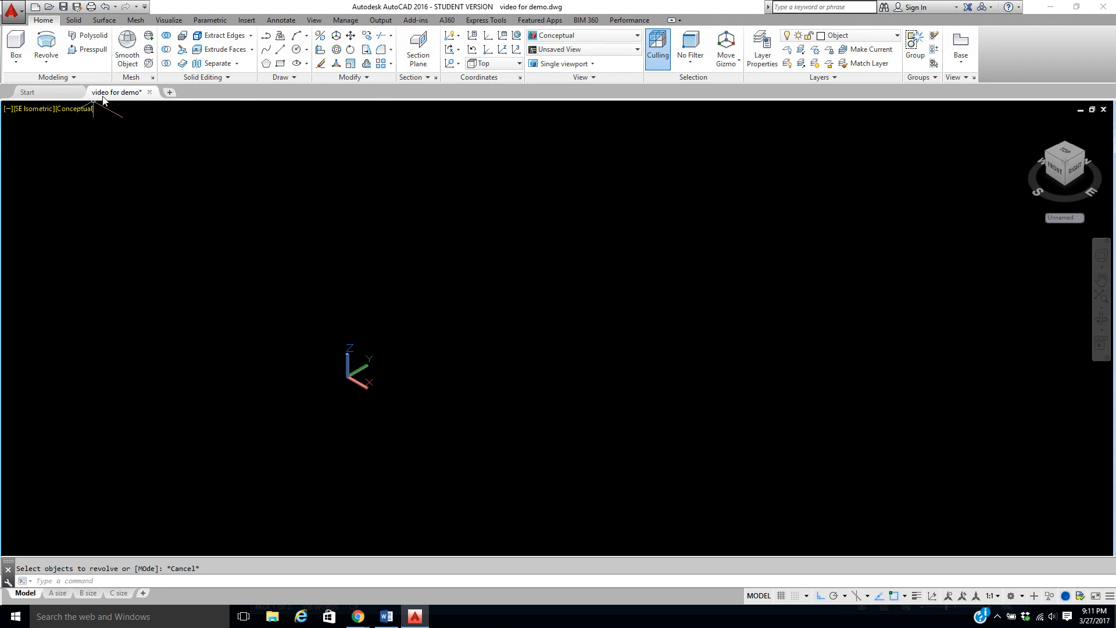
click(41, 114)
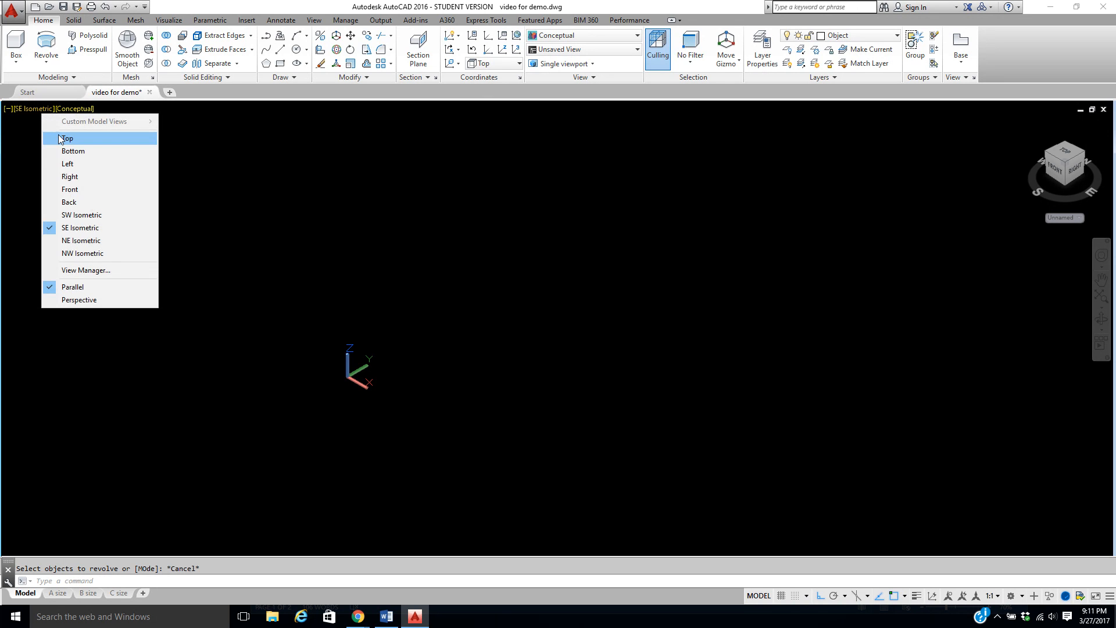
click(61, 138)
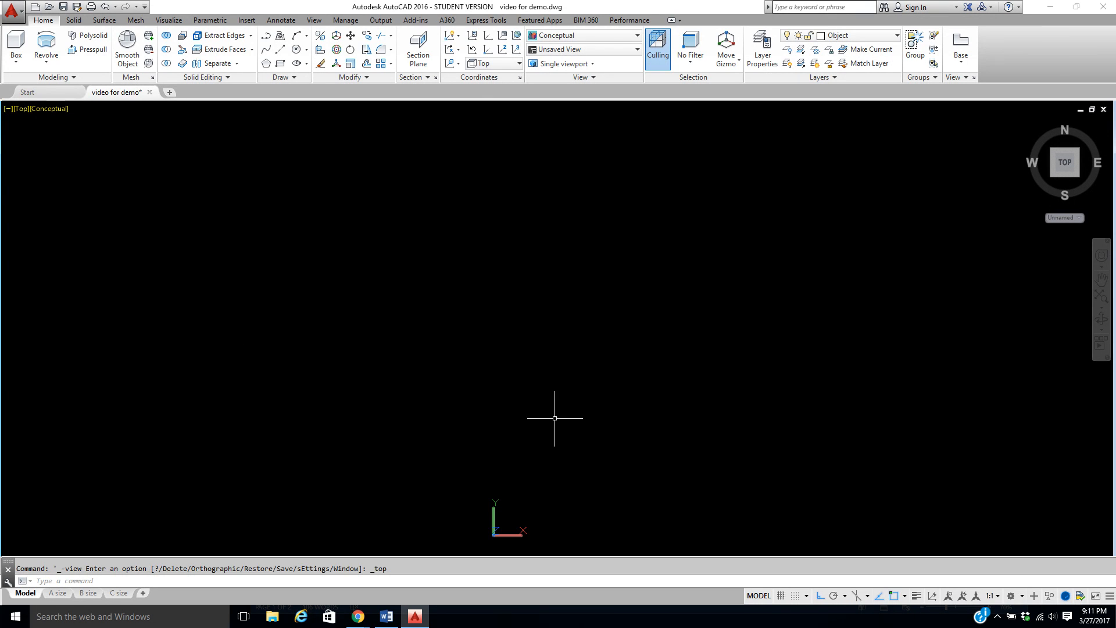
middle_drag(554, 418, 460, 297)
middle_drag(539, 363, 416, 345)
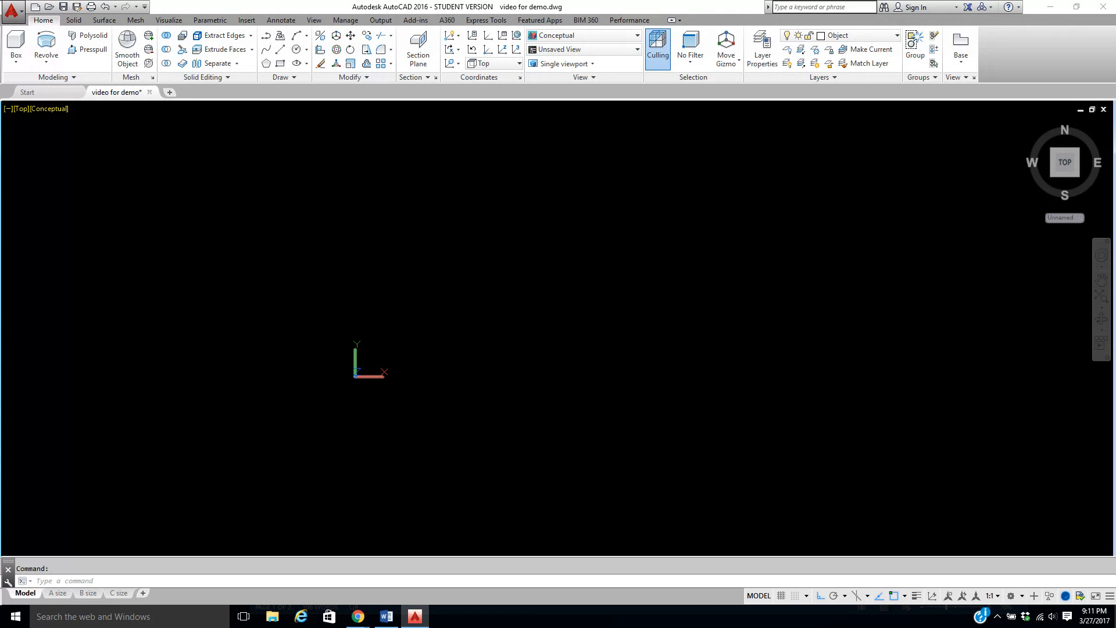
scroll(416, 347, up, 2)
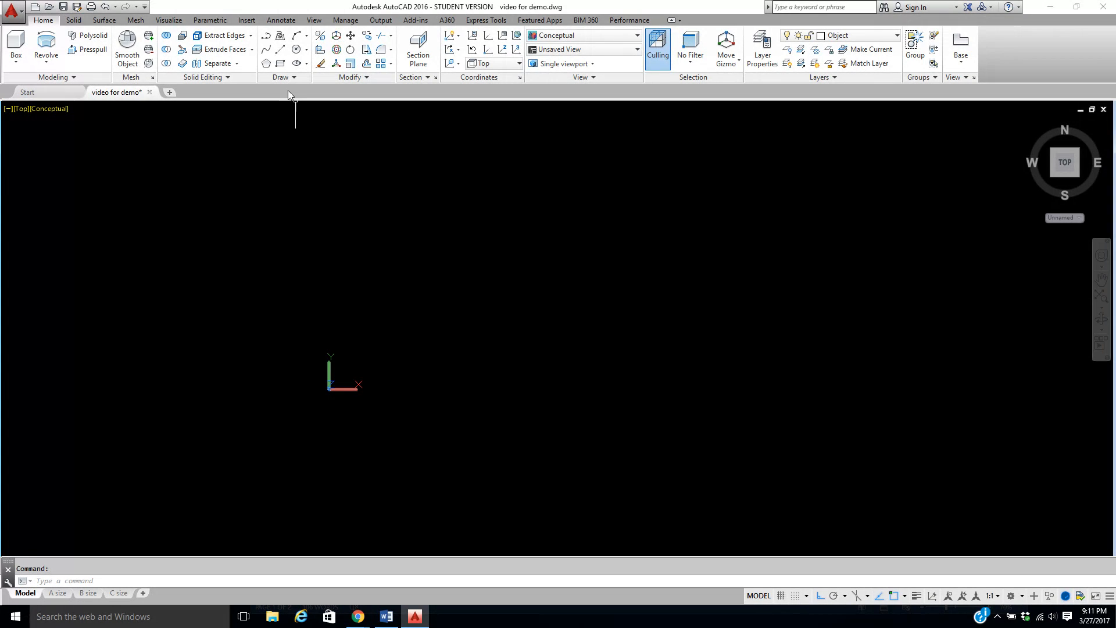
Start a polyline profile with a short leftward horizontal base segment, followed by arcs for the outer curve, rounded tip and inner curve
click(264, 37)
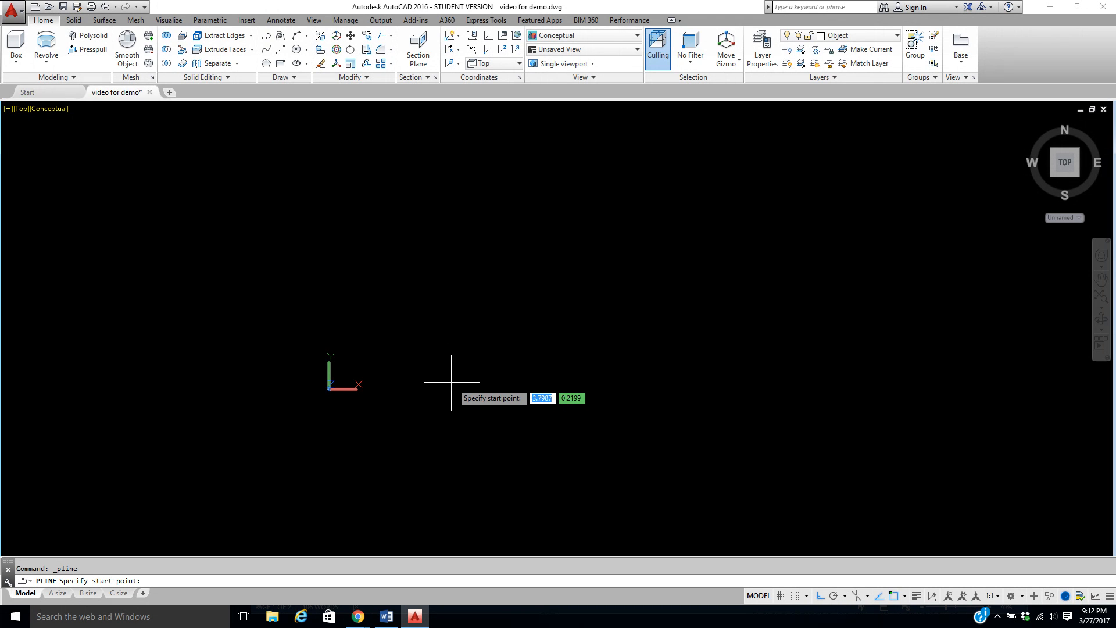
click(456, 379)
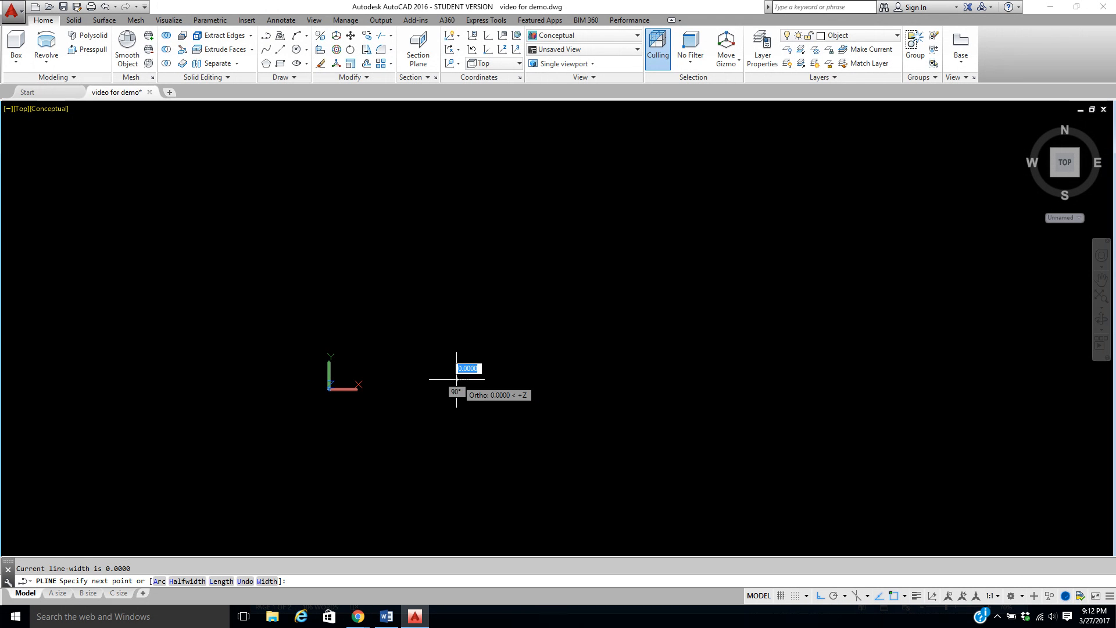
click(421, 379)
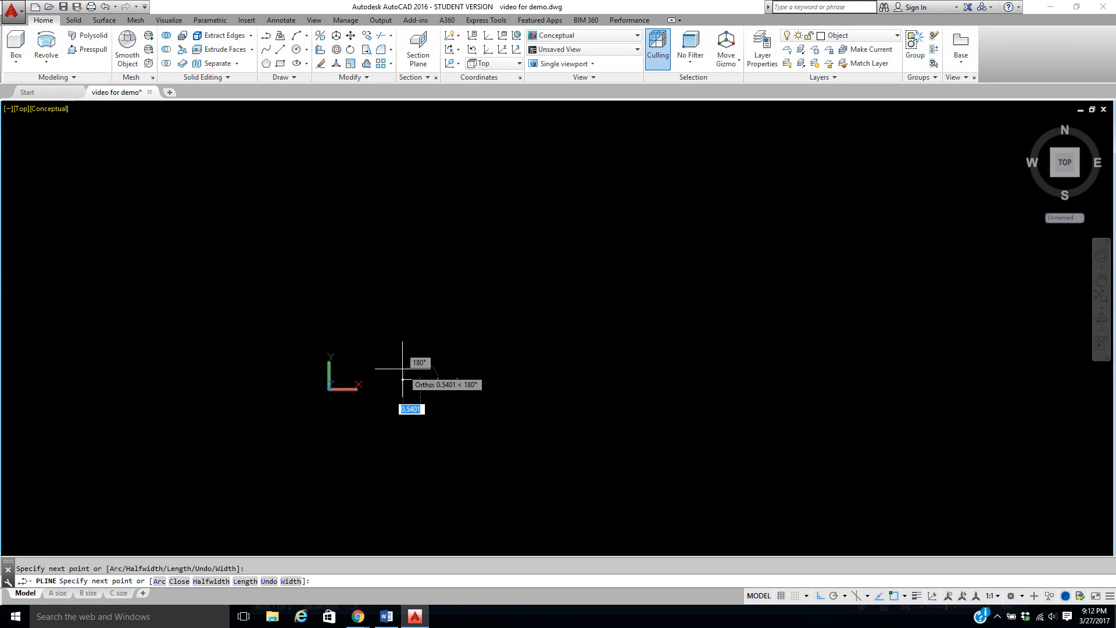
key(F8)
text(a)
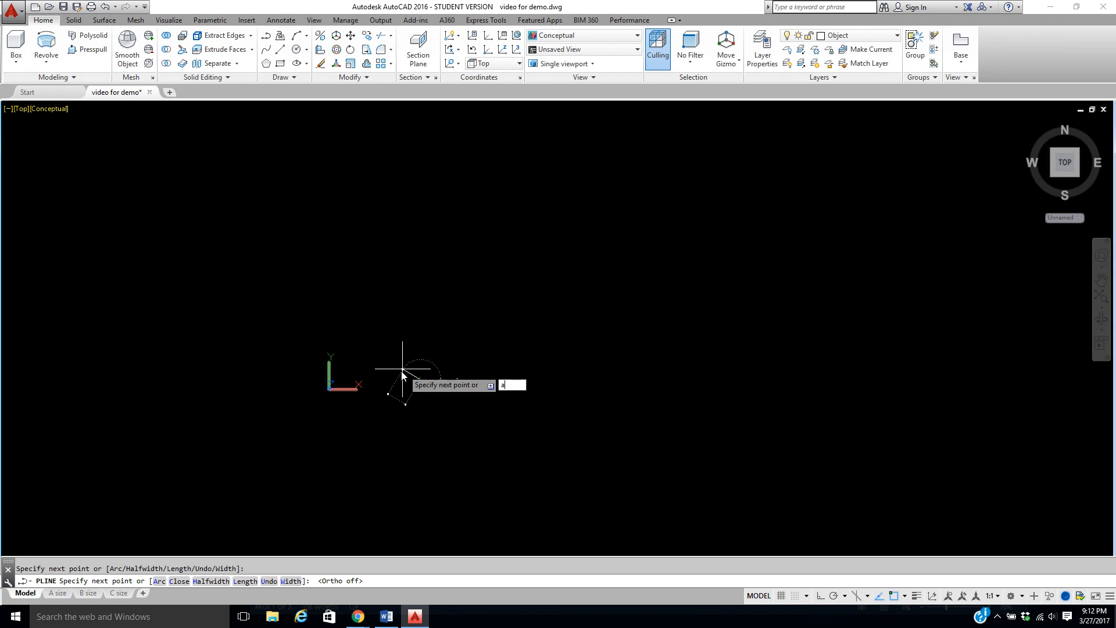
key(Return)
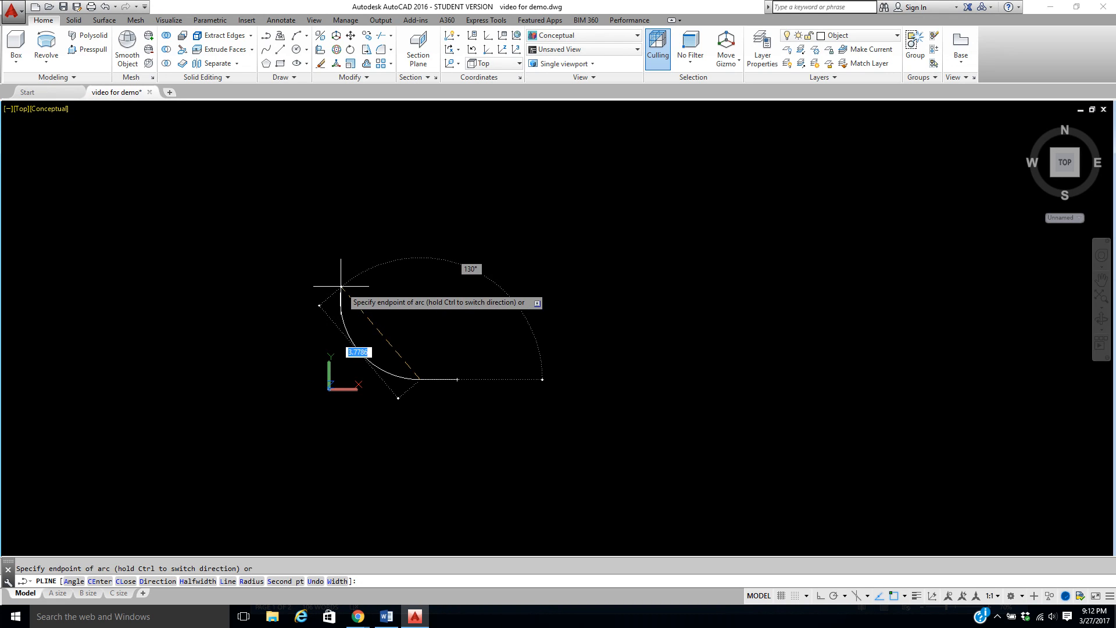
click(341, 286)
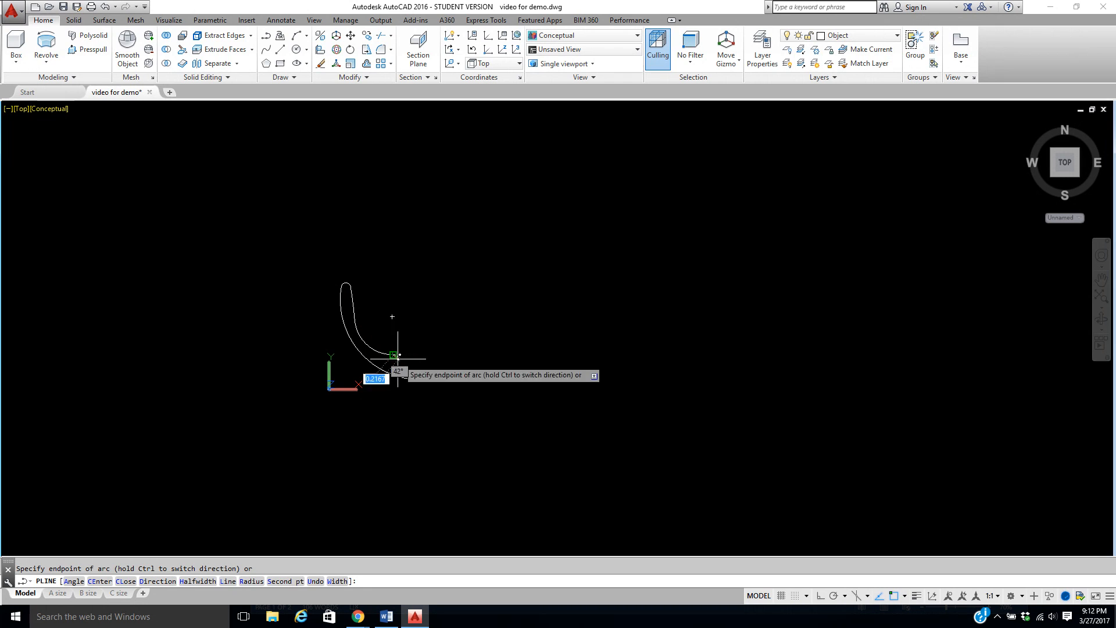
Complete the polyline with straight segments along the upper edge and down to its starting point, closing the bowl-like profile
text(l)
key(Return)
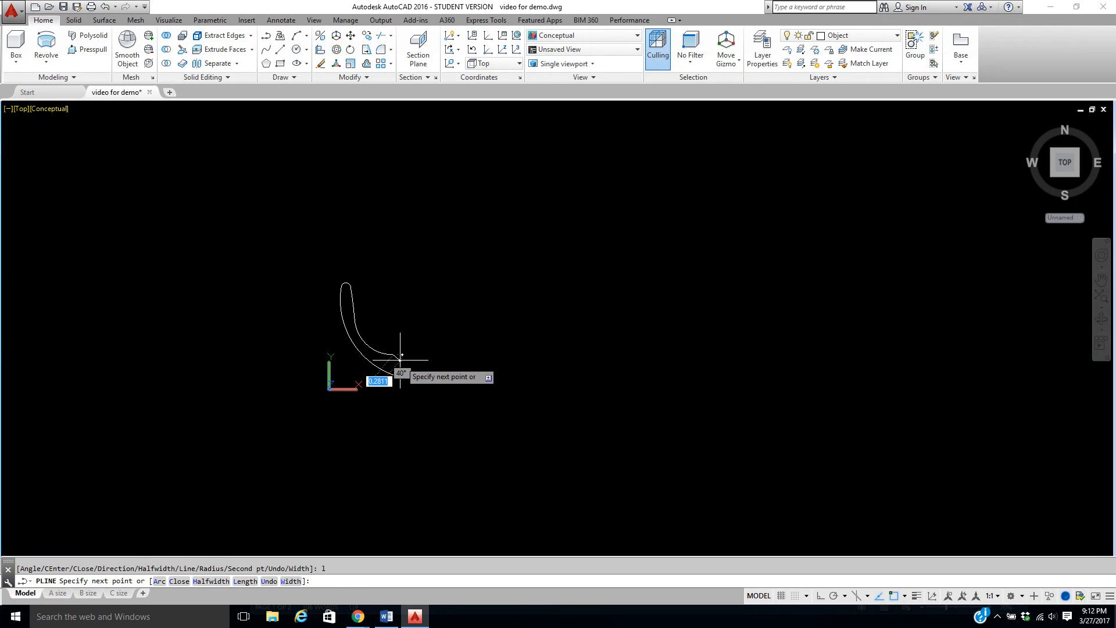
click(443, 358)
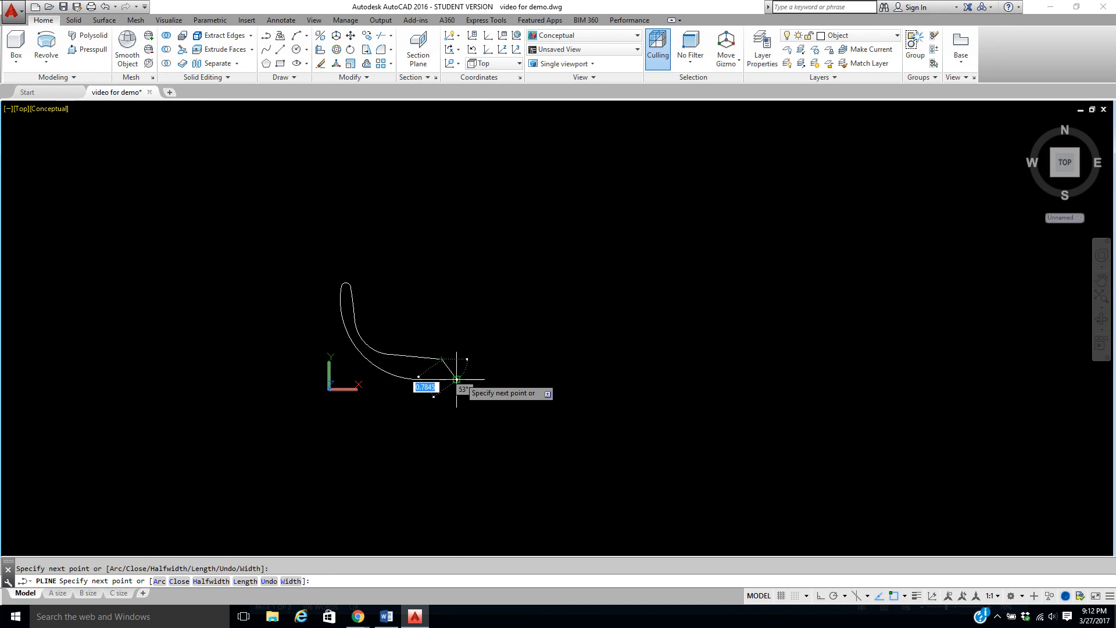
click(457, 379)
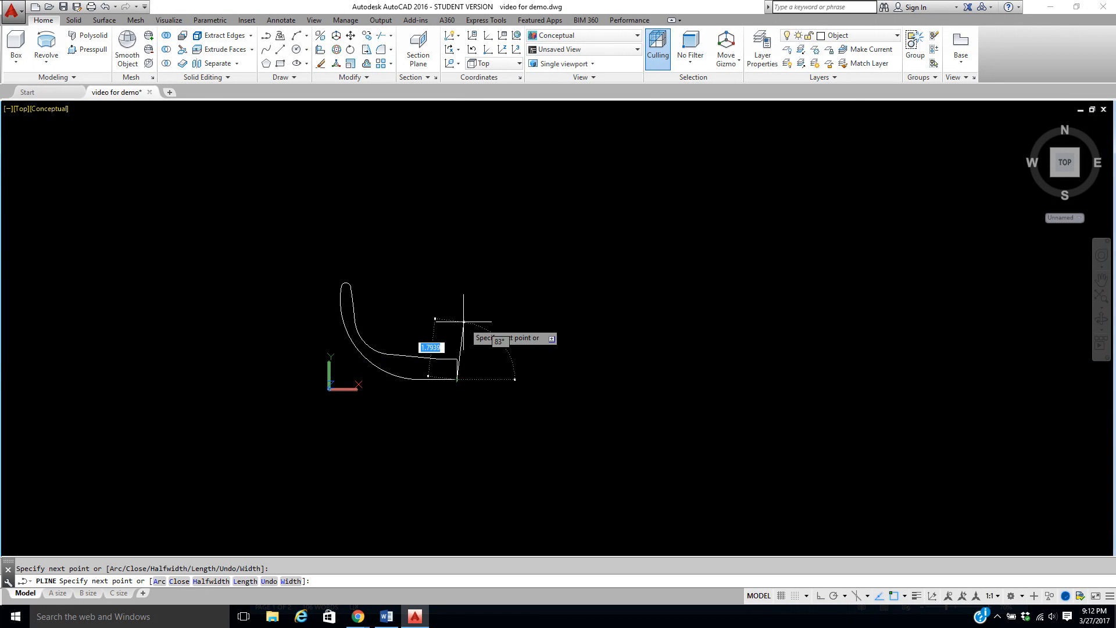
right_click(464, 322)
click(483, 329)
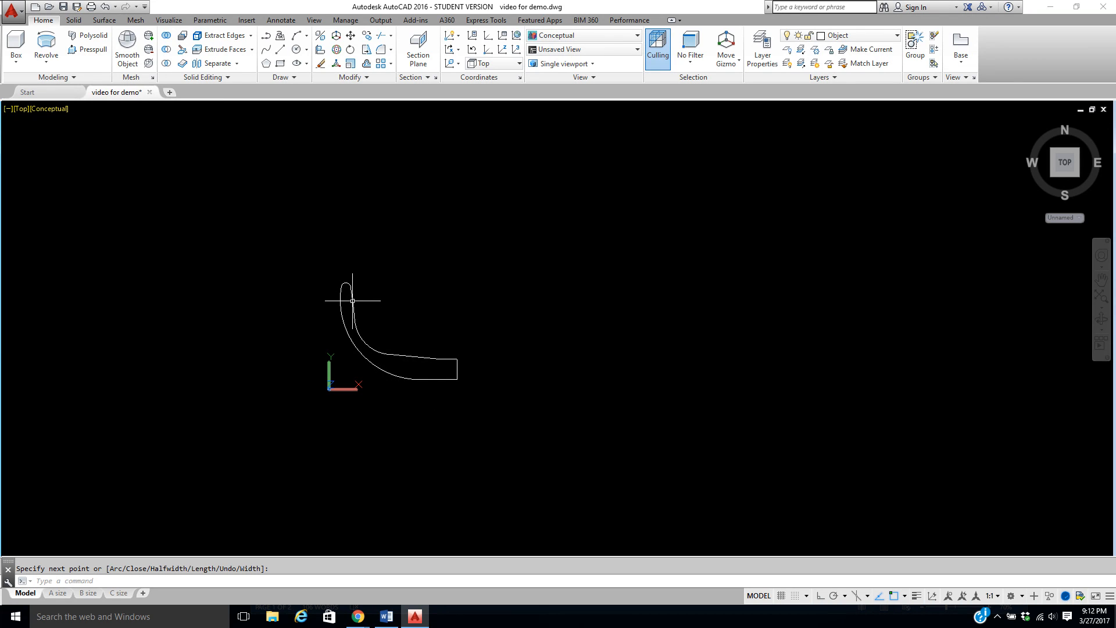
click(456, 377)
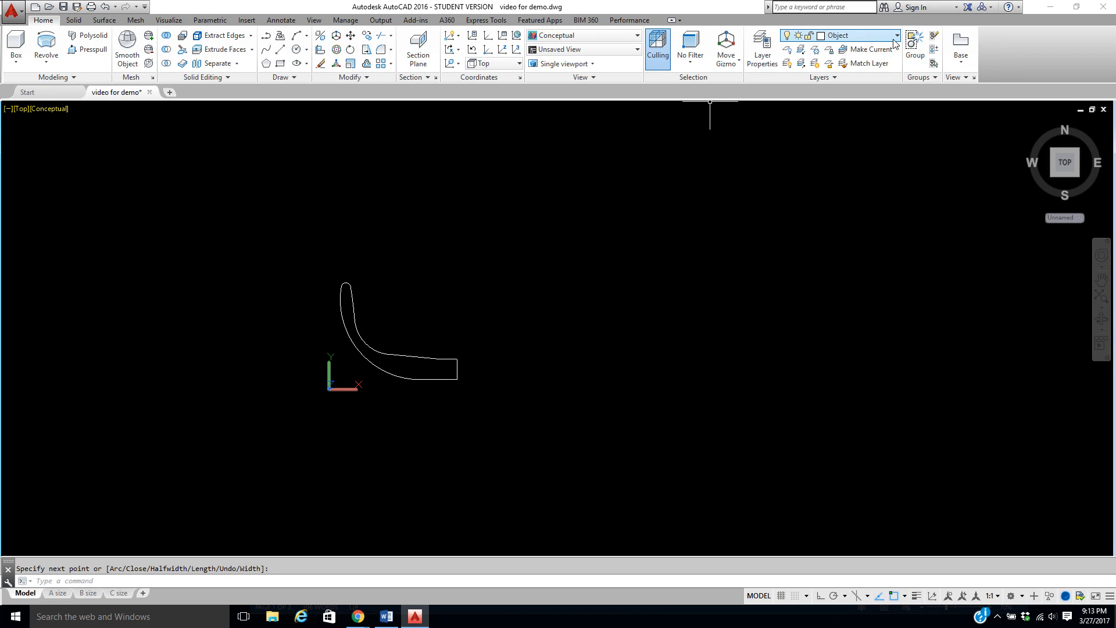
Make layer 0 current and draw a vertical axis line about 6 units long to the right of the profile
click(864, 36)
click(860, 53)
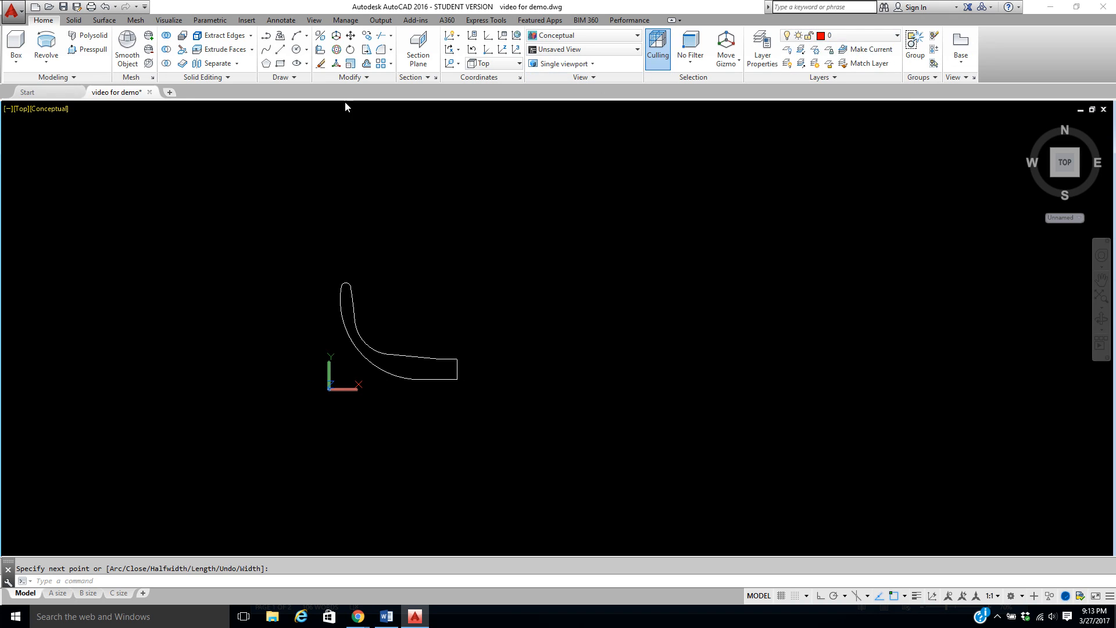
click(280, 49)
click(498, 434)
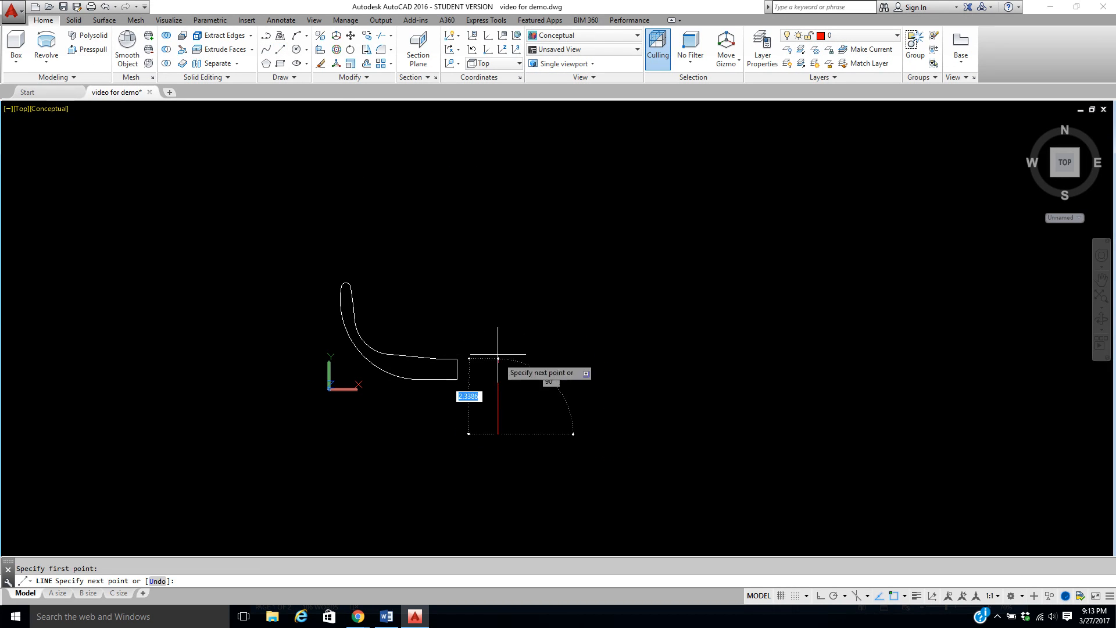
key(F8)
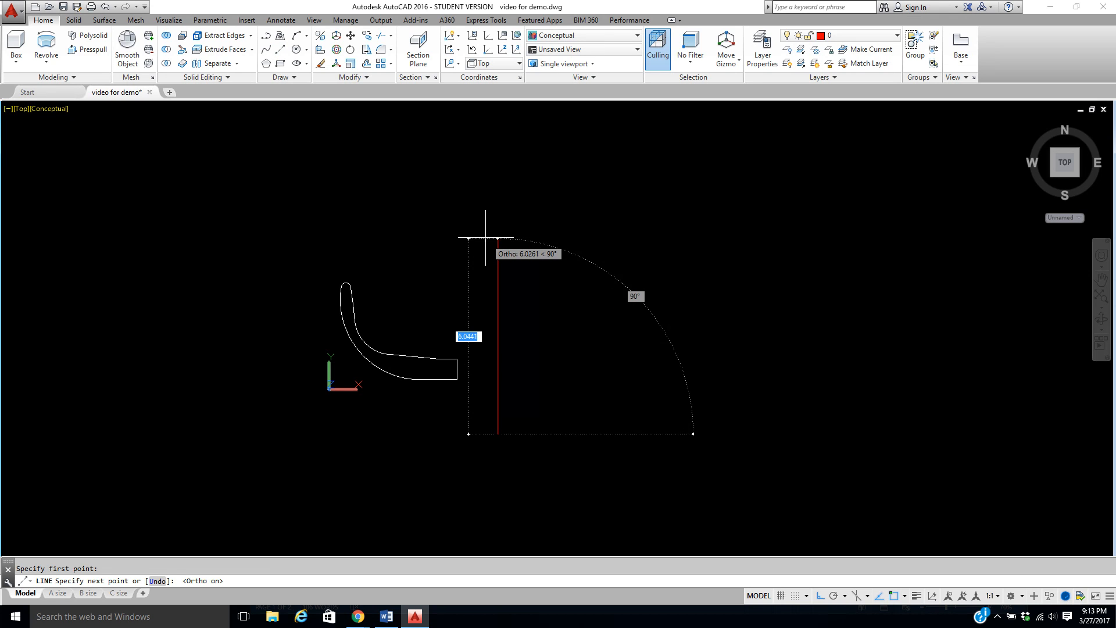
right_click(487, 233)
click(513, 239)
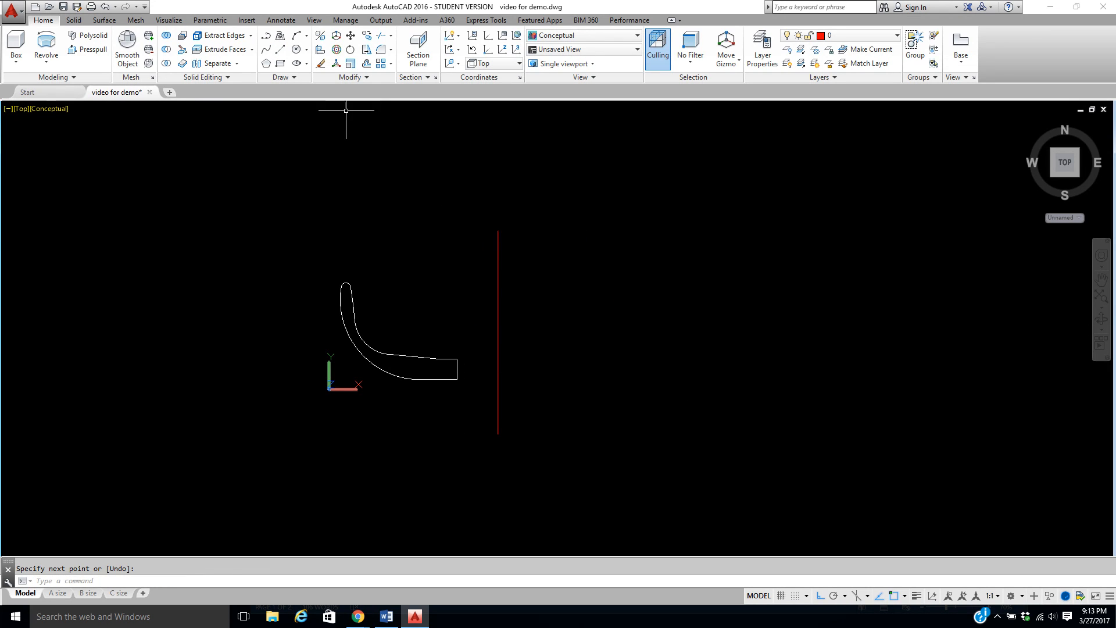
Move the red axis line by its midpoint onto the upper-right corner of the profile, so it lies along the straight end edge
click(351, 36)
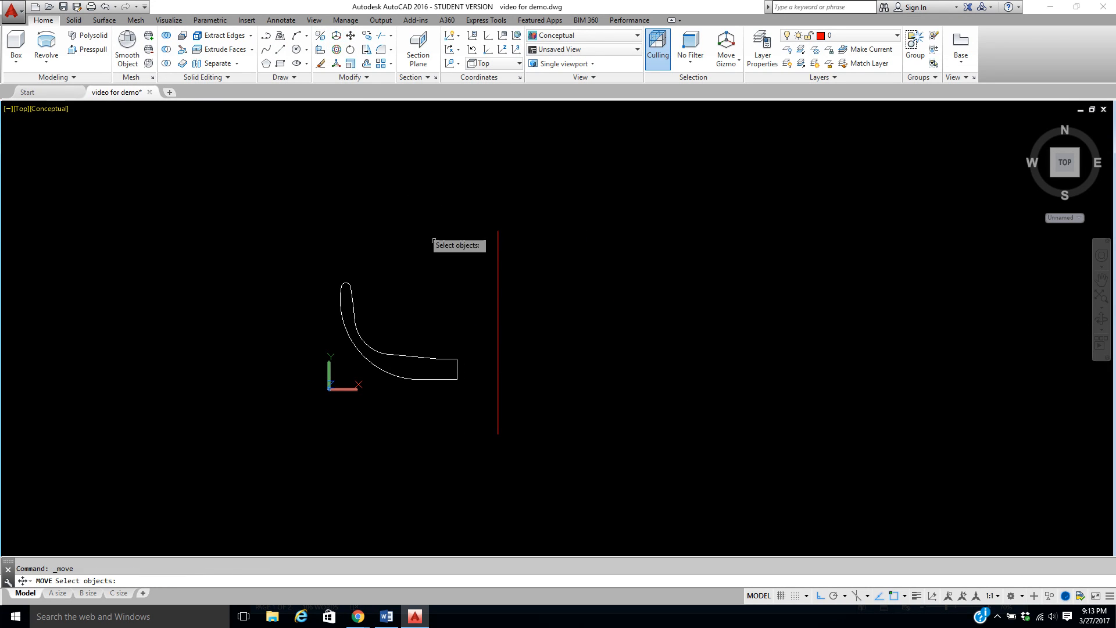
click(511, 299)
click(470, 319)
key(Return)
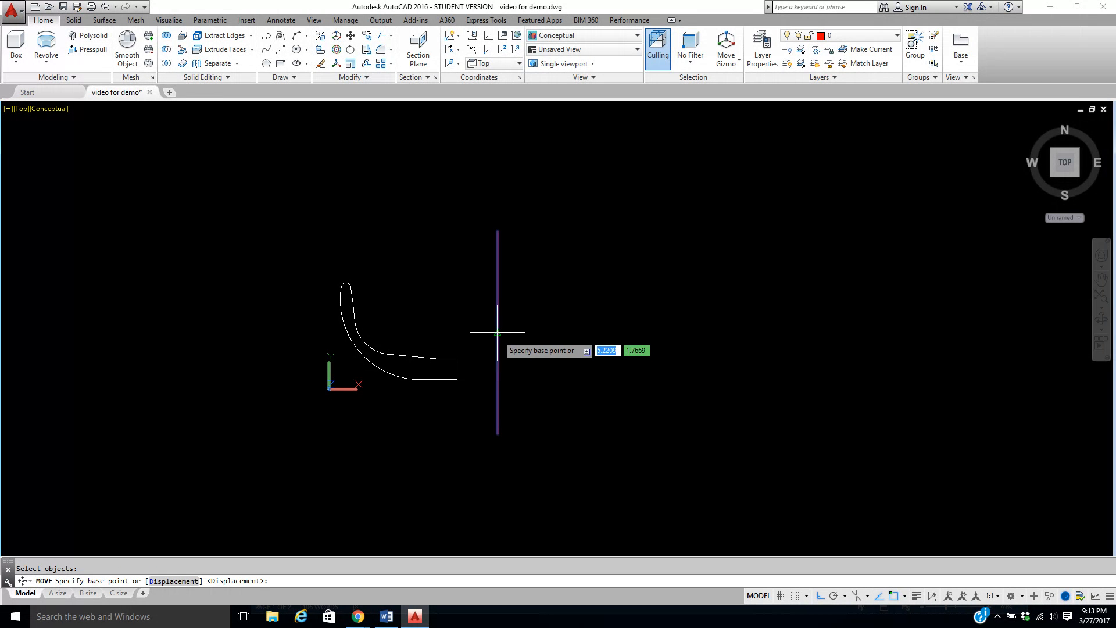
click(498, 330)
click(463, 355)
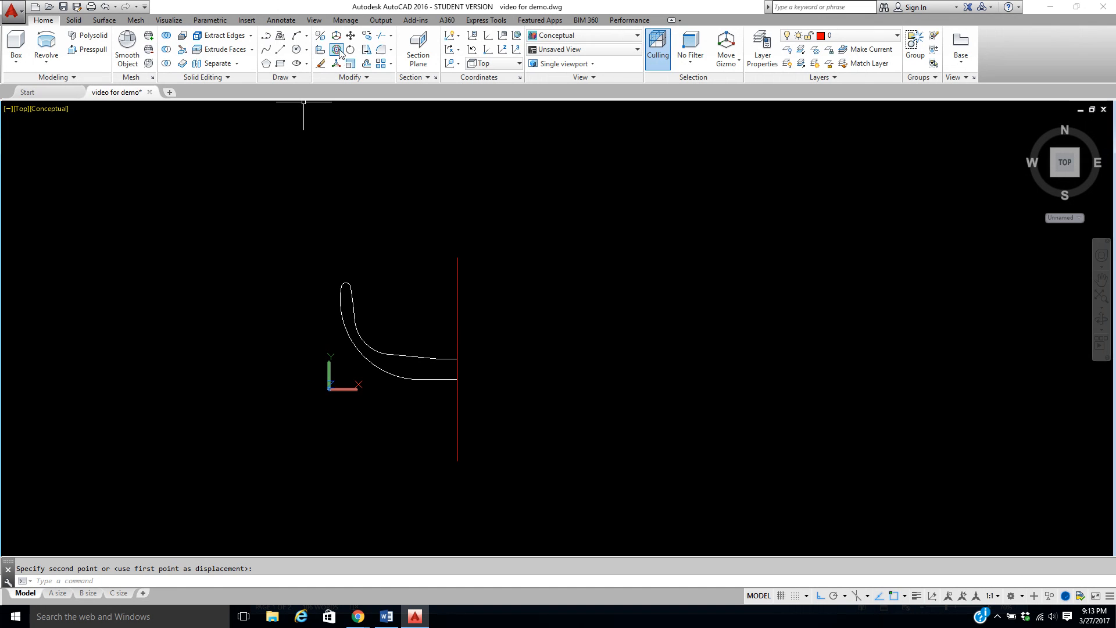
Copy the profile and its axis line horizontally about 18.4 units to the right
click(365, 38)
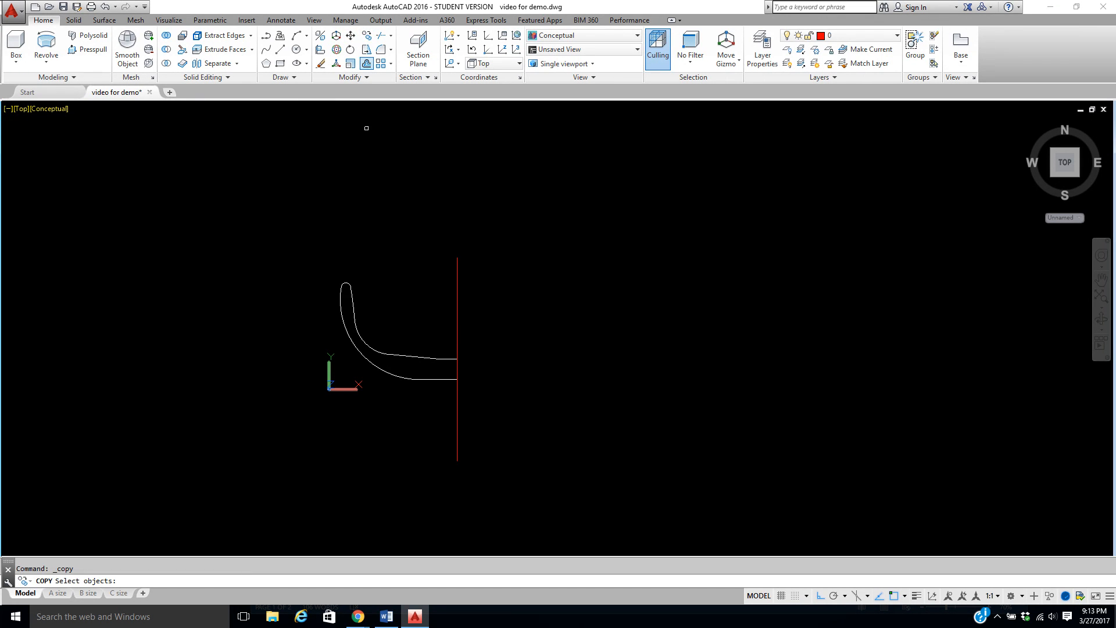
click(505, 301)
click(387, 404)
key(Return)
click(270, 455)
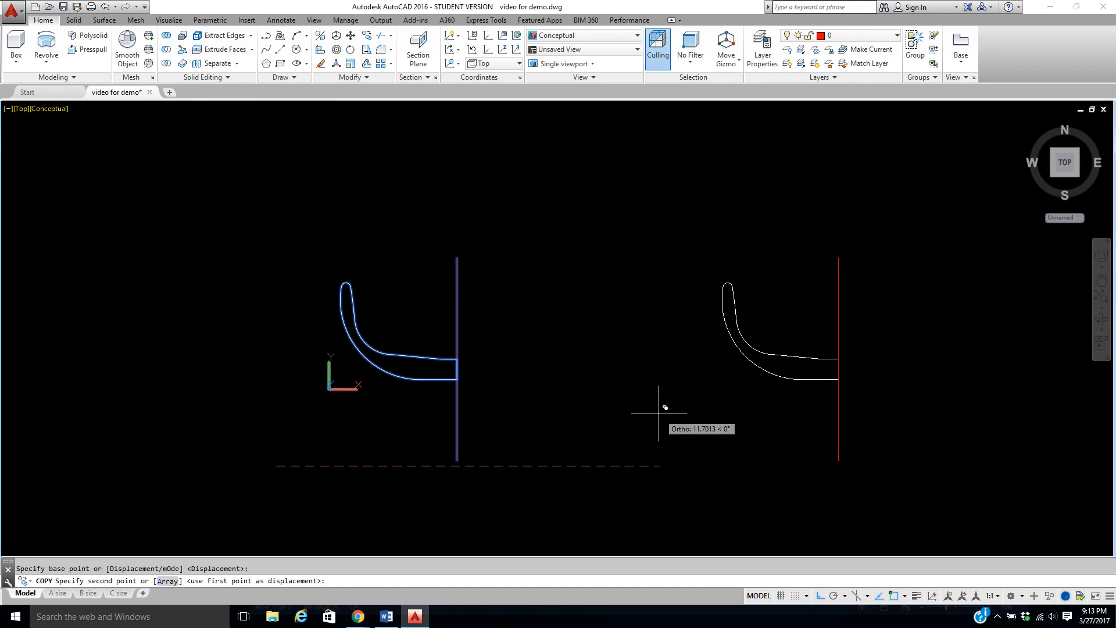
middle_drag(706, 395, 503, 391)
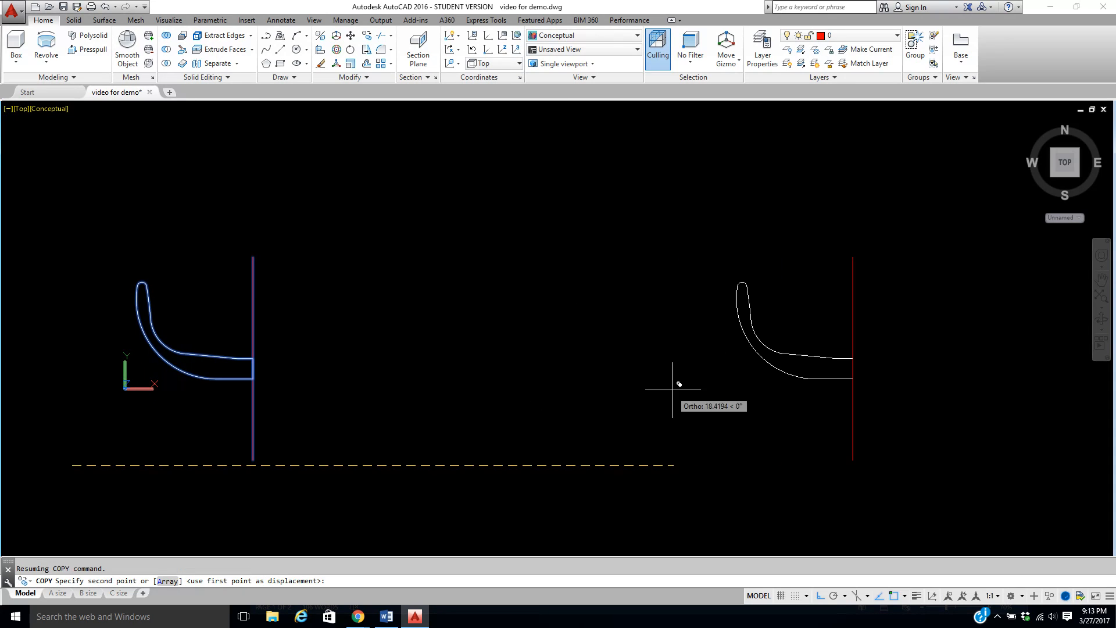
click(668, 387)
key(Return)
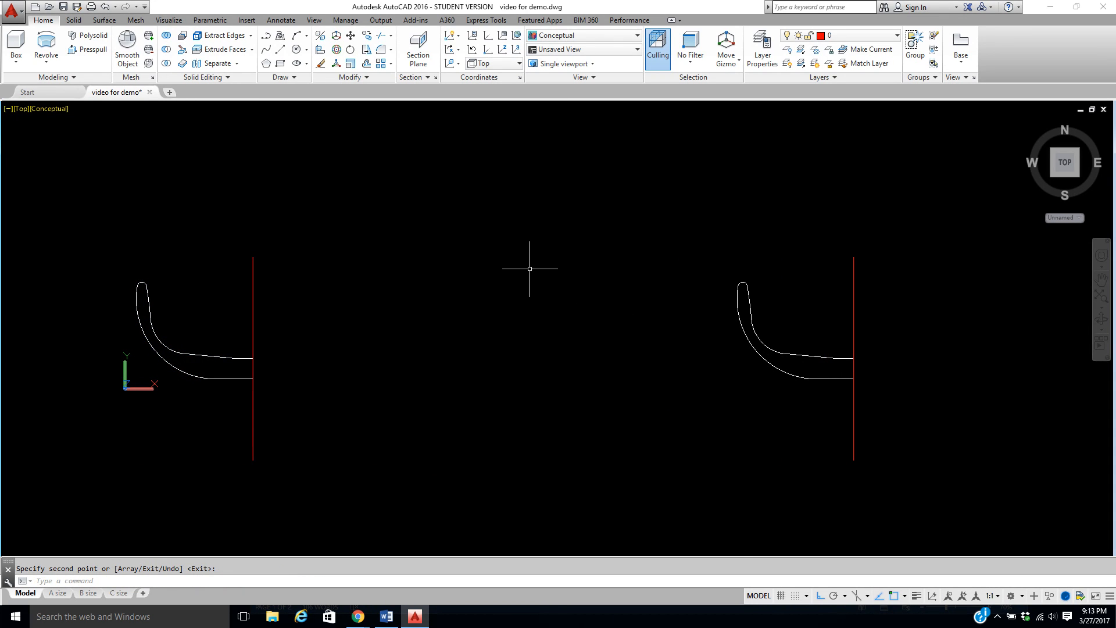
Move the copied axis line a short distance horizontally to the right, away from the copied profile's end edge
click(349, 35)
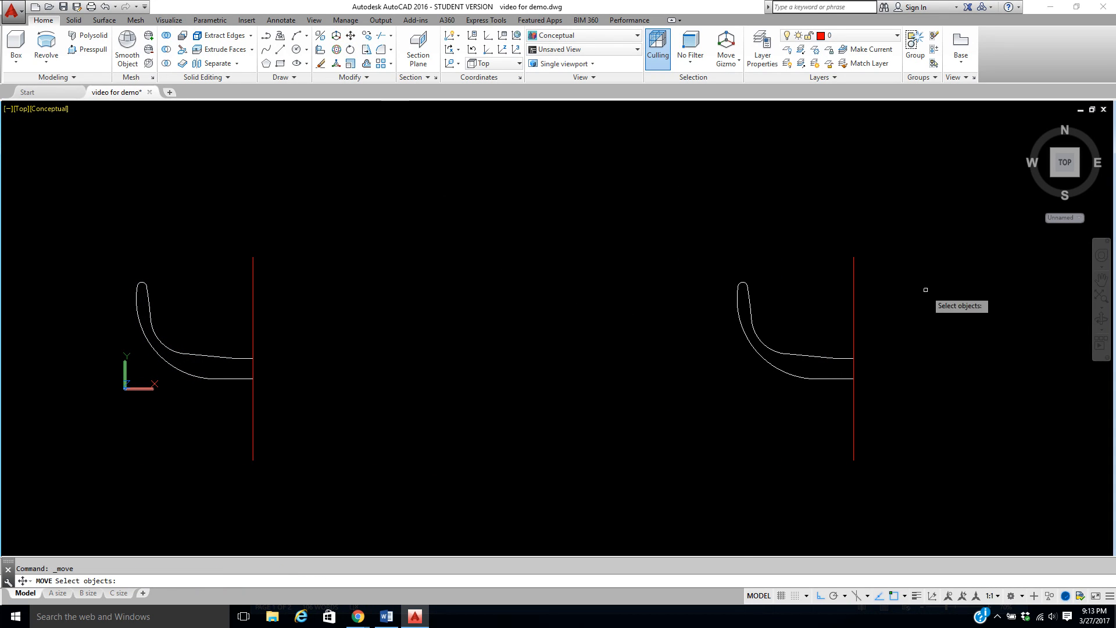
click(854, 322)
key(Return)
click(875, 299)
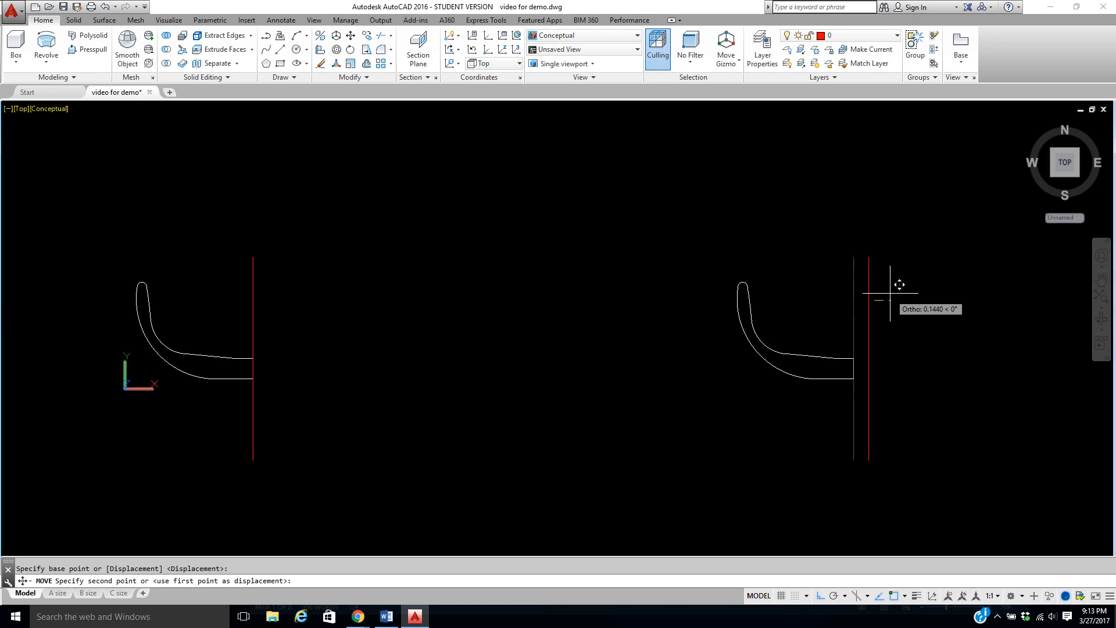
click(912, 287)
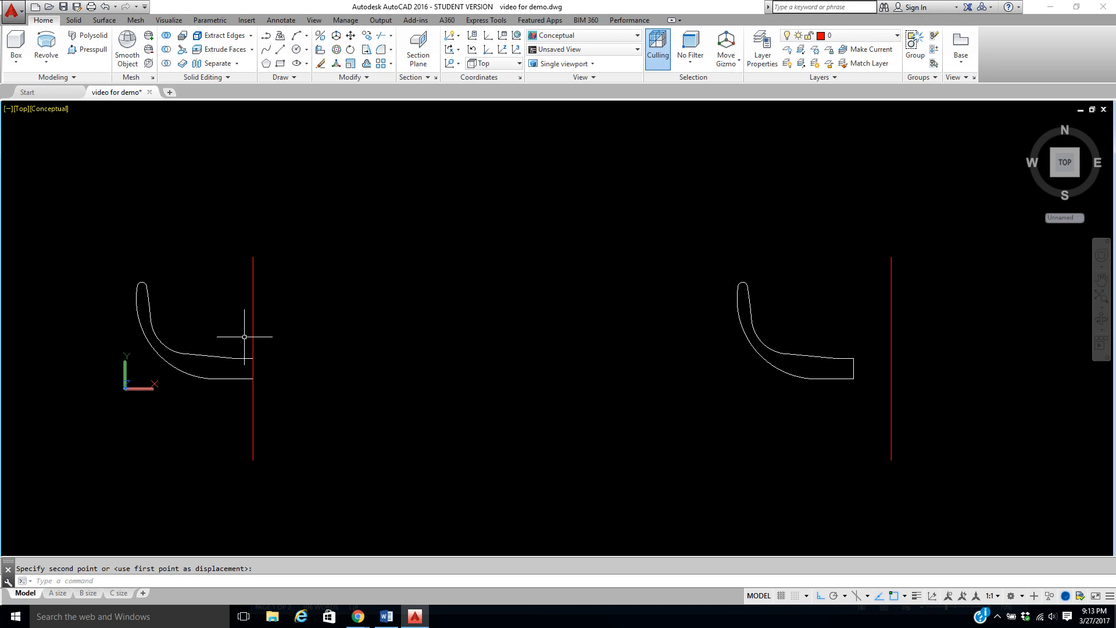
Switch the viewport to SE Isometric and make the Object layer current
mouse_move(342, 365)
middle_down()
mouse_move(475, 349)
mouse_move(448, 351)
mouse_move(443, 363)
mouse_move(448, 334)
mouse_move(451, 366)
mouse_move(448, 357)
middle_up()
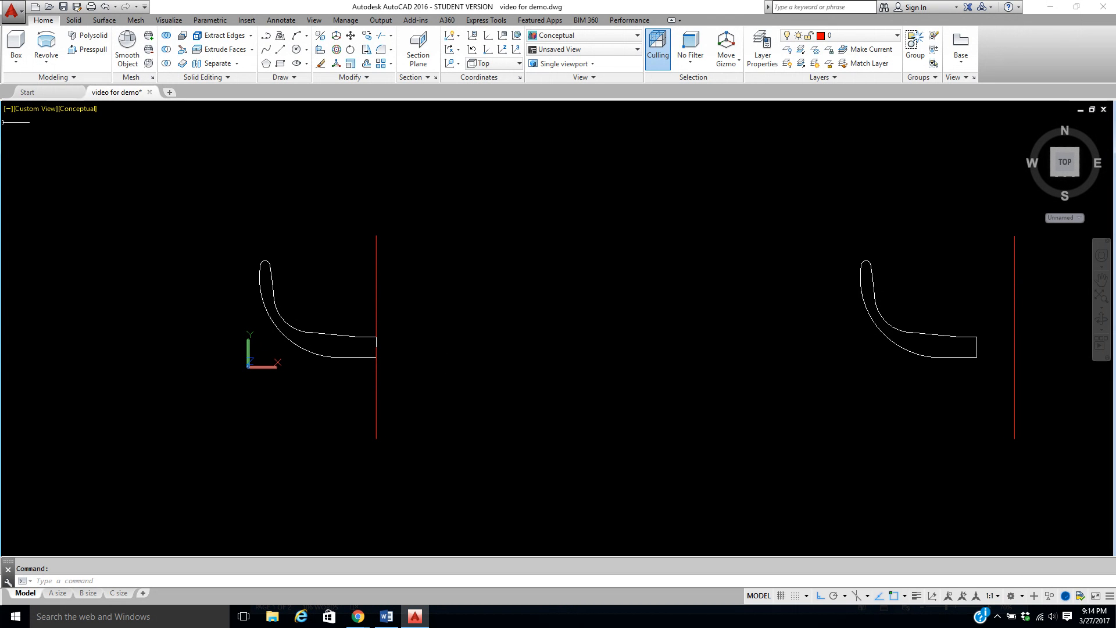
click(22, 110)
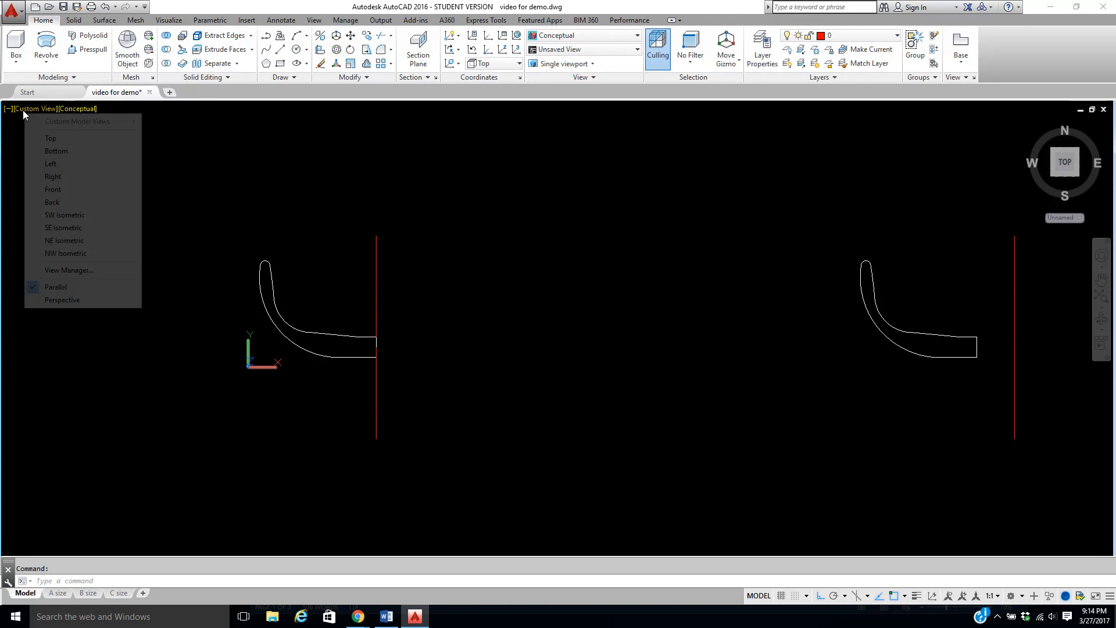
click(59, 230)
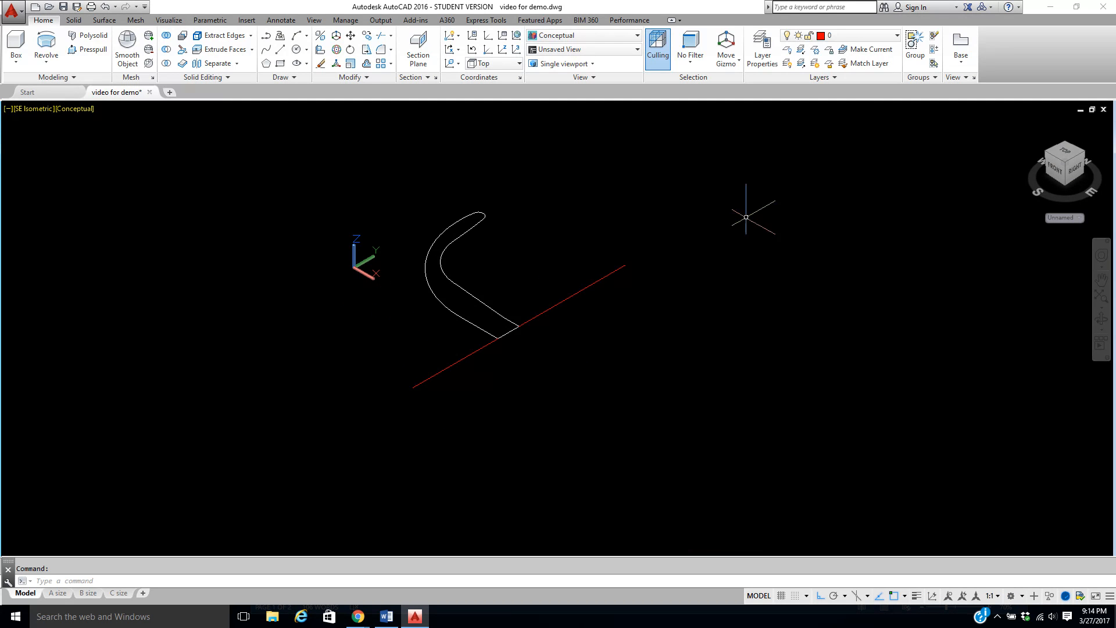
click(865, 36)
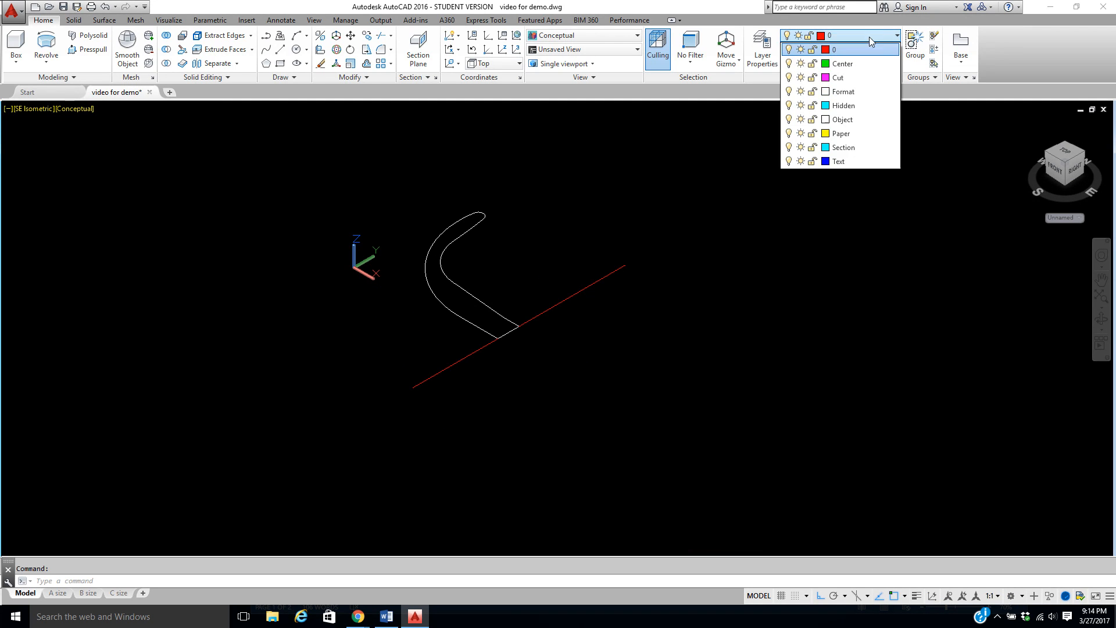
click(843, 119)
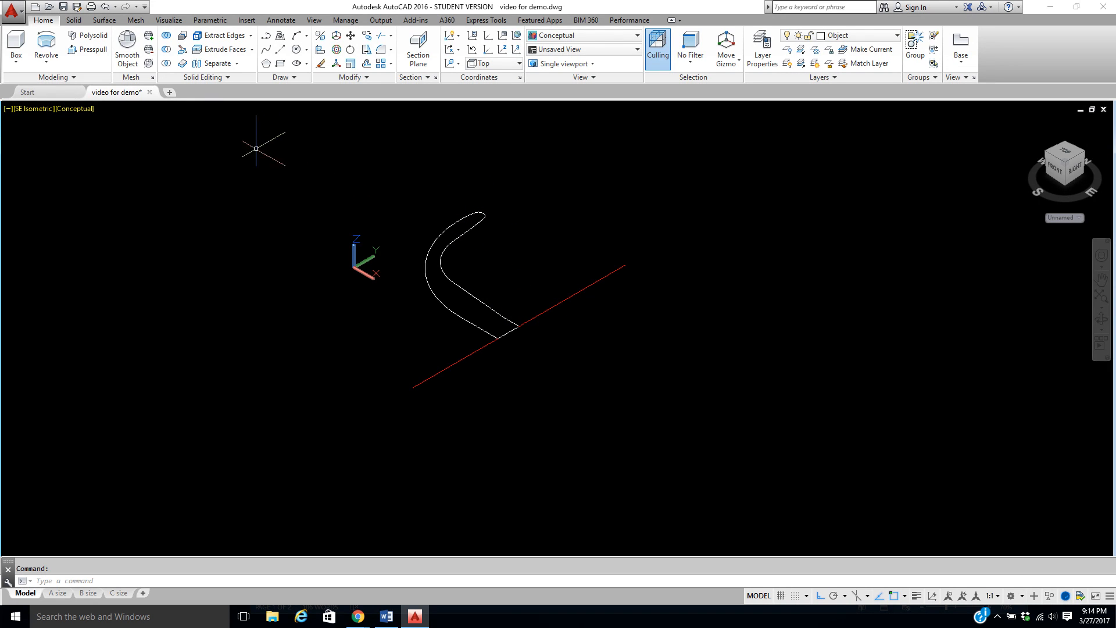
Revolve the closed profile 360 degrees into a solid about the red axis line lying on its straight end edge
click(56, 68)
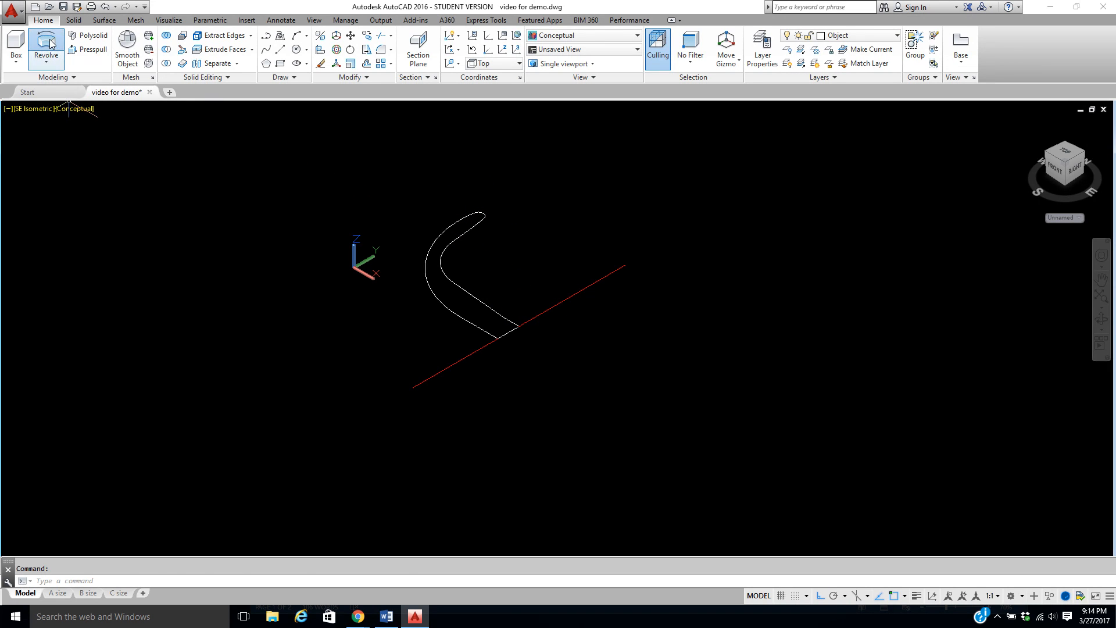
click(462, 288)
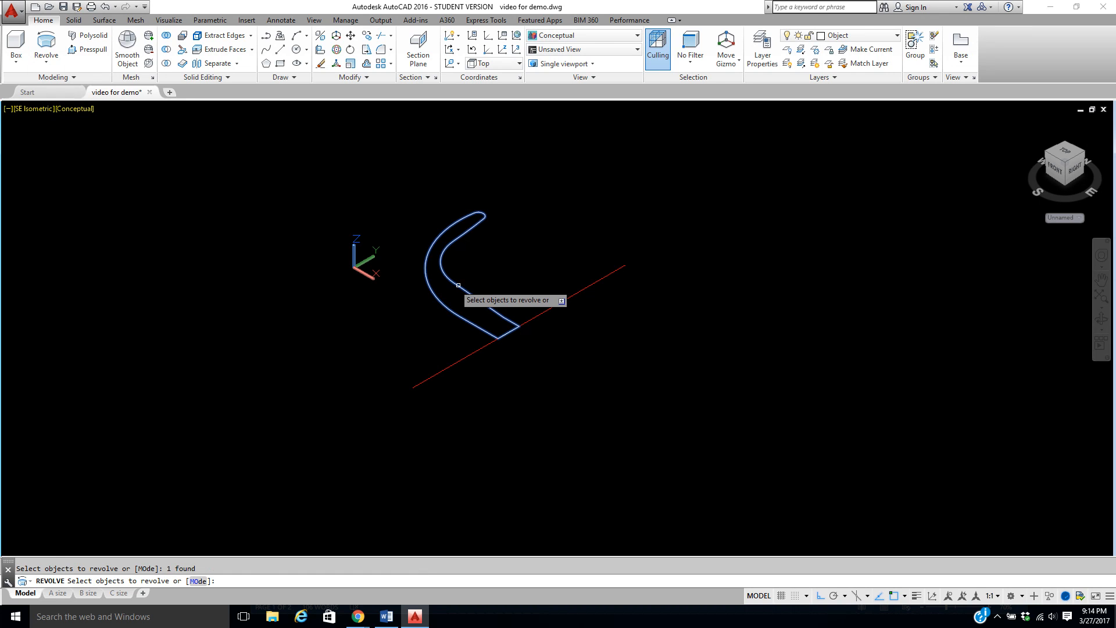
right_click(506, 237)
click(523, 243)
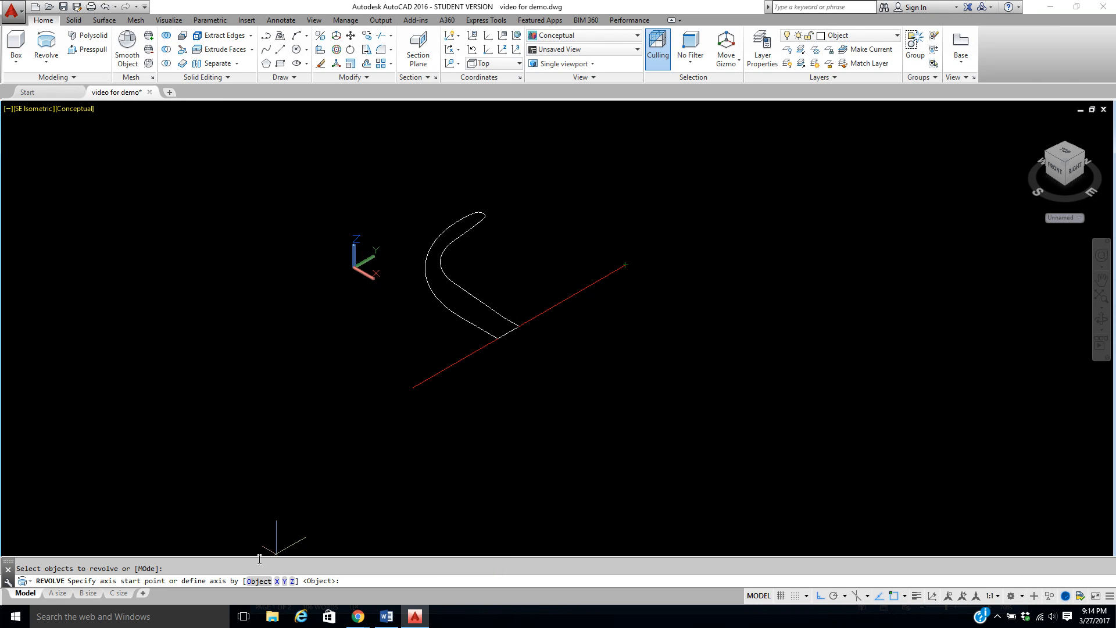
click(625, 265)
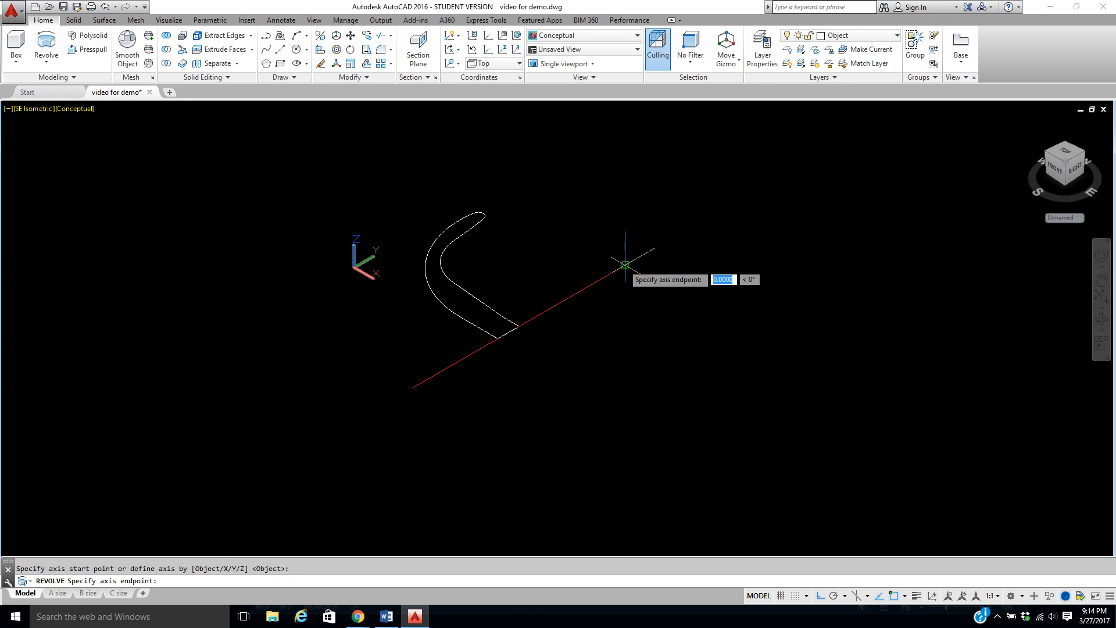
click(413, 387)
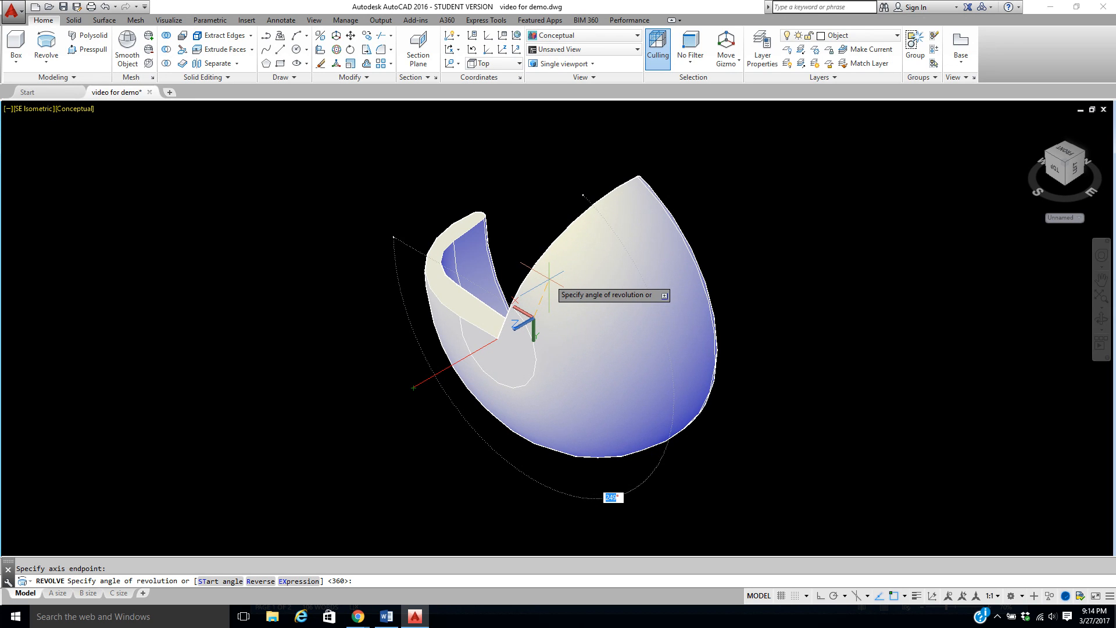
middle_drag(536, 209, 481, 204)
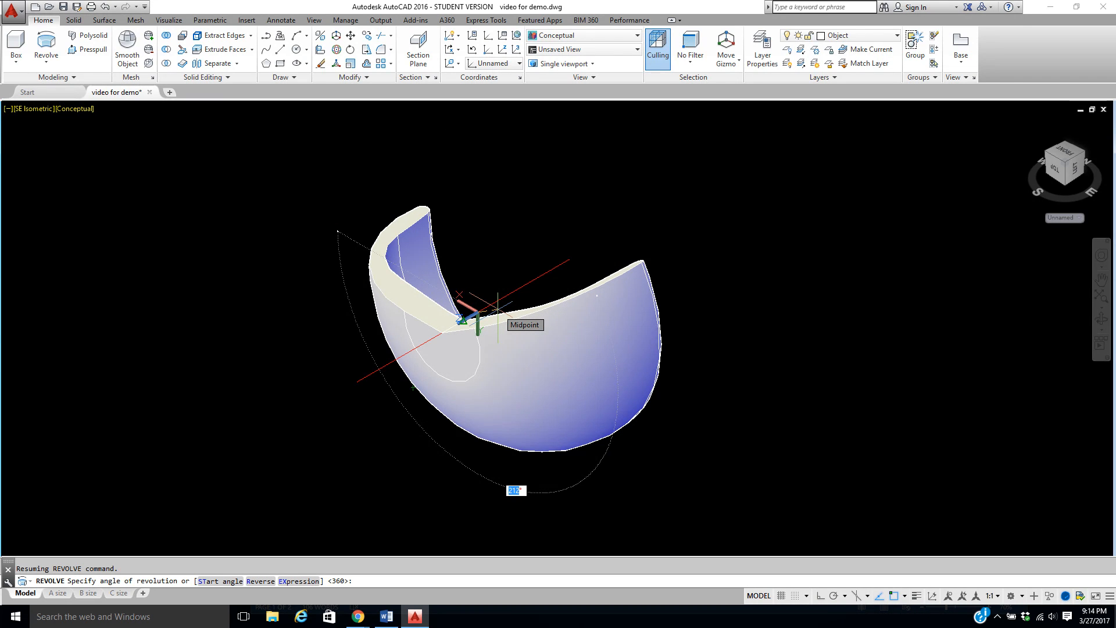
key(Return)
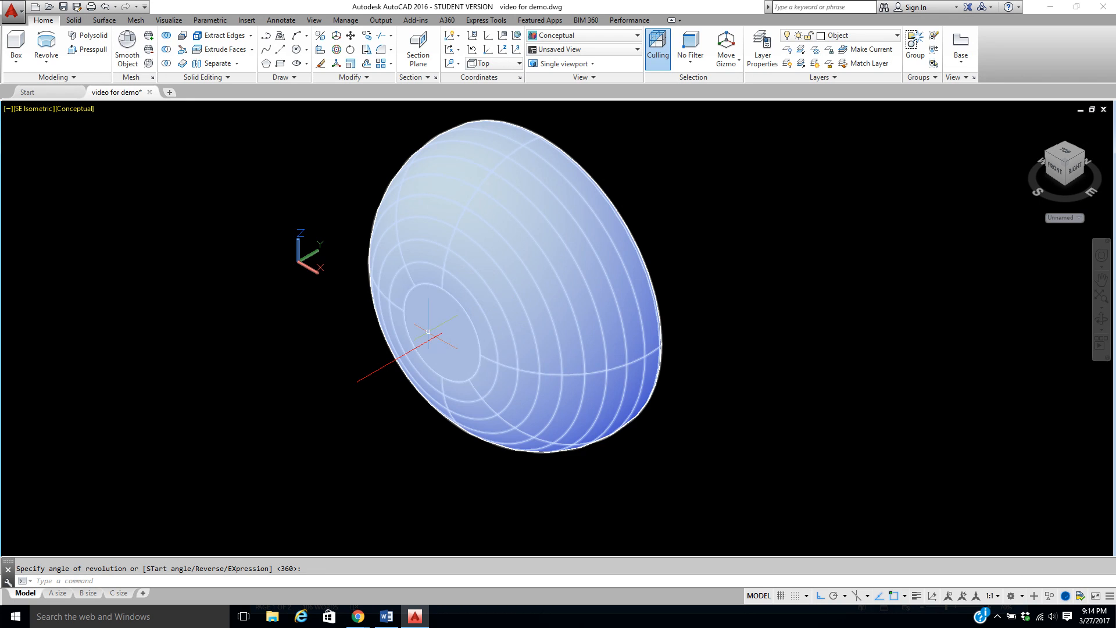
Inspect the revolved bowl from its open side, and return the viewport to SE Isometric around the copied profile
shift+middle_drag(413, 331, 165, 298)
shift+middle_drag(413, 284, 229, 176)
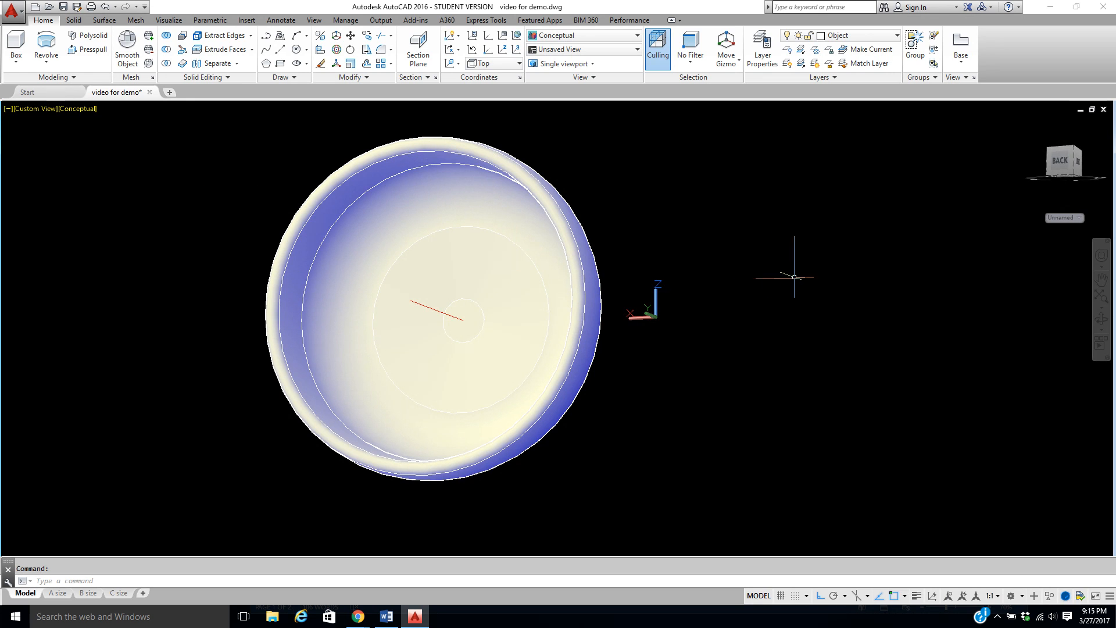
shift+middle_drag(694, 362, 672, 289)
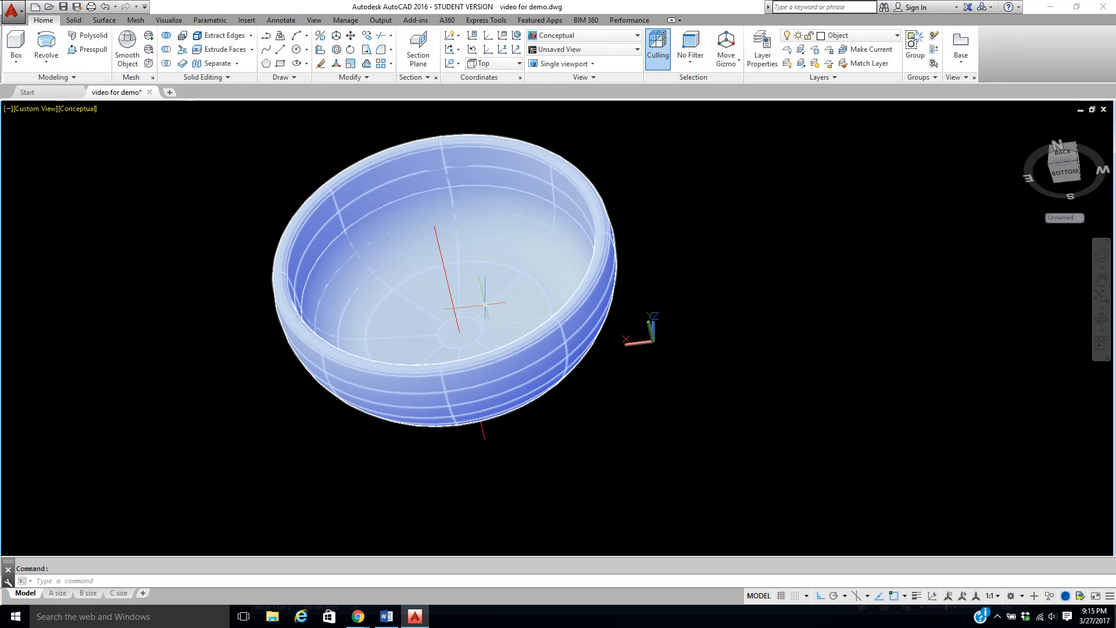
scroll(477, 397, down, 5)
middle_drag(378, 436, 568, 377)
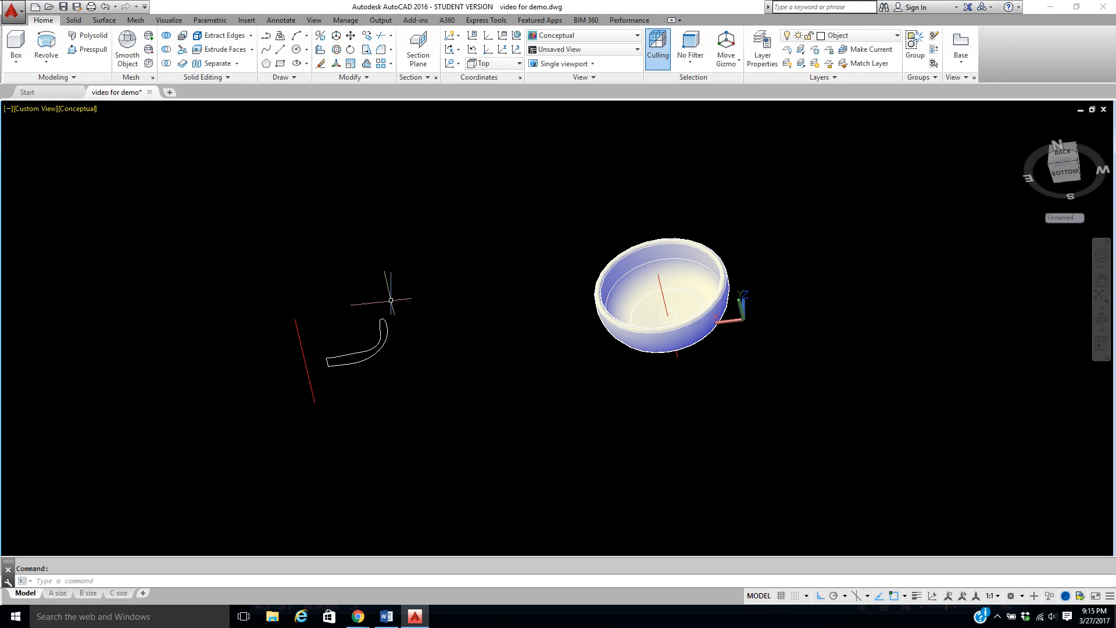
click(34, 109)
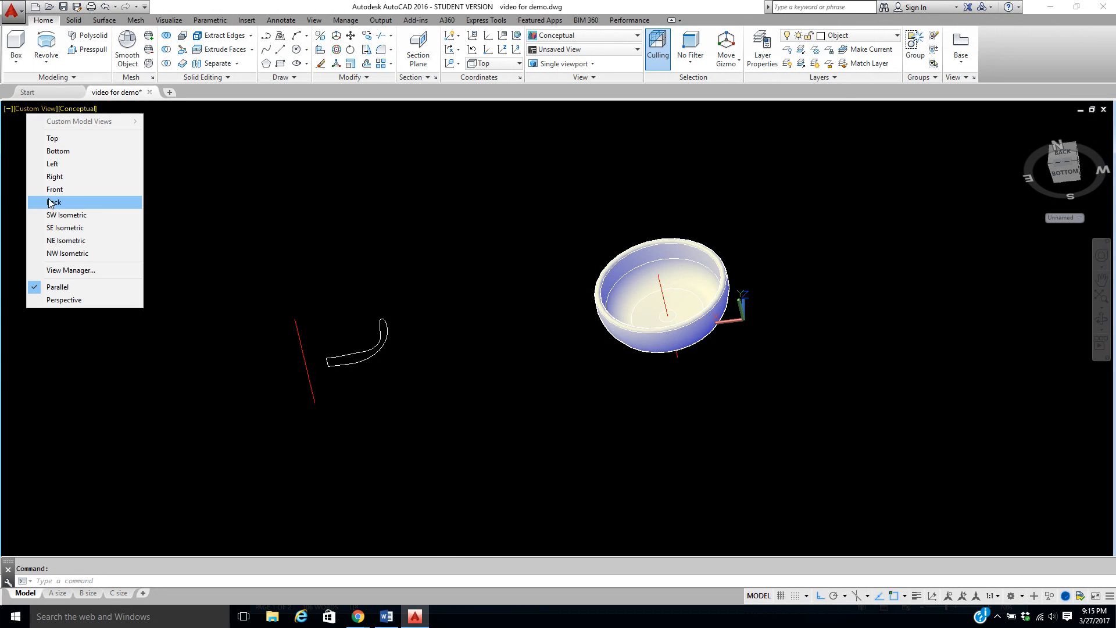
click(65, 227)
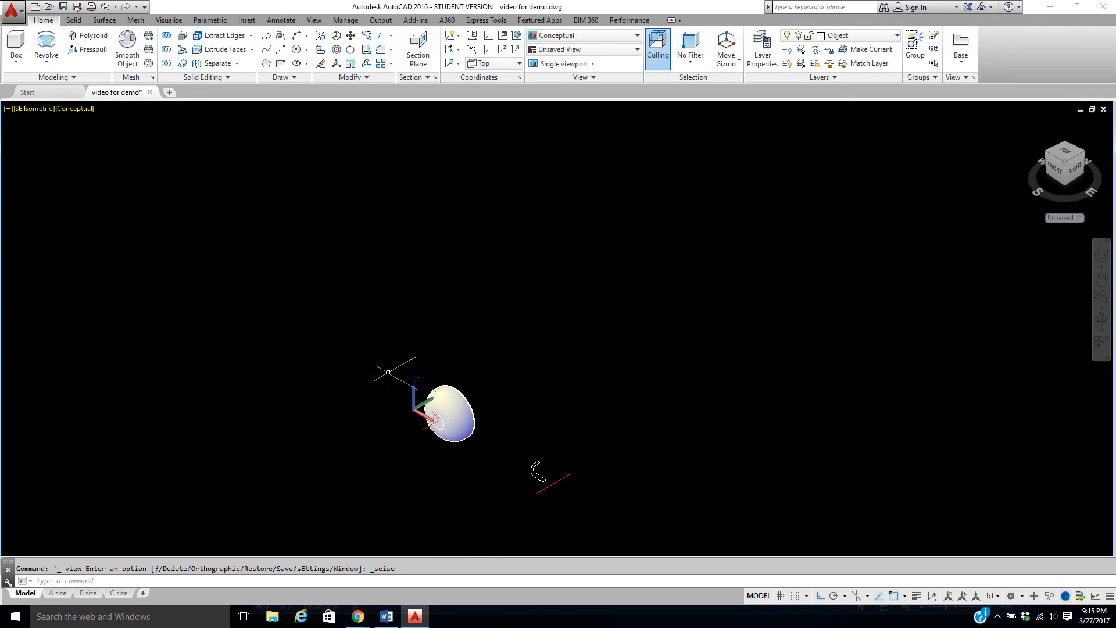
middle_drag(387, 372, 274, 296)
scroll(444, 418, up, 6)
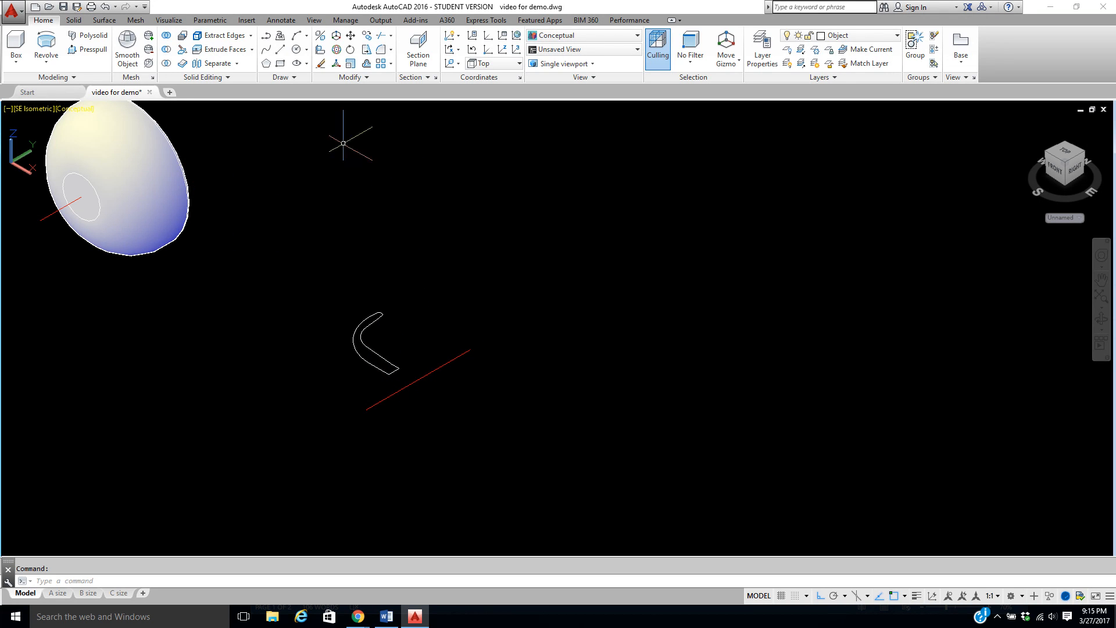
Revolve the copied profile 360 degrees into a solid about the red axis line offset from its end edge
click(46, 46)
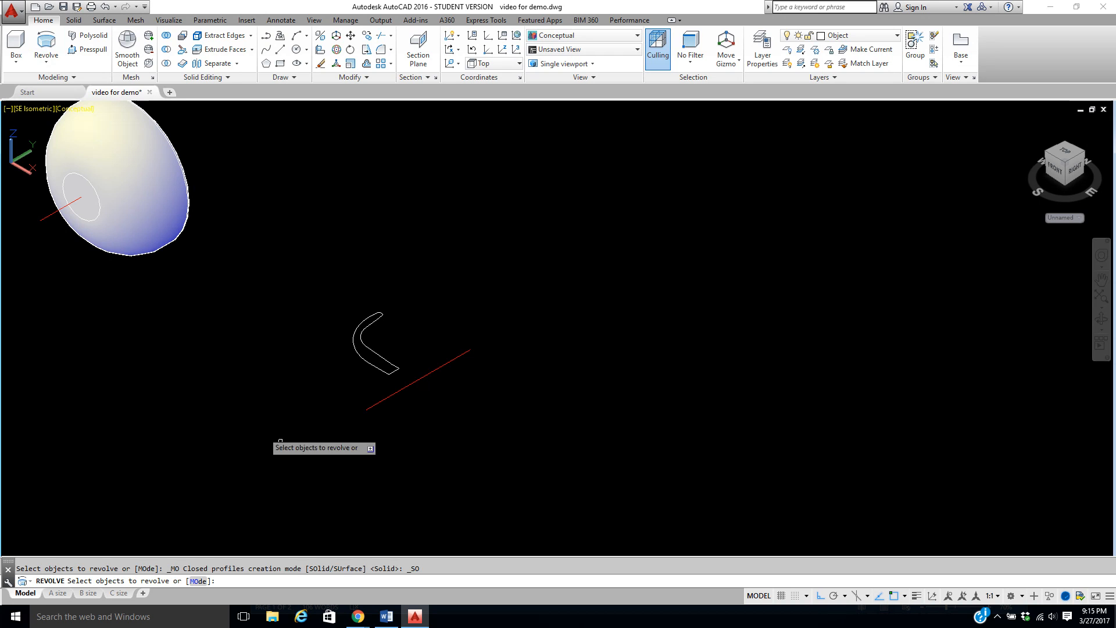
click(390, 373)
right_click(414, 341)
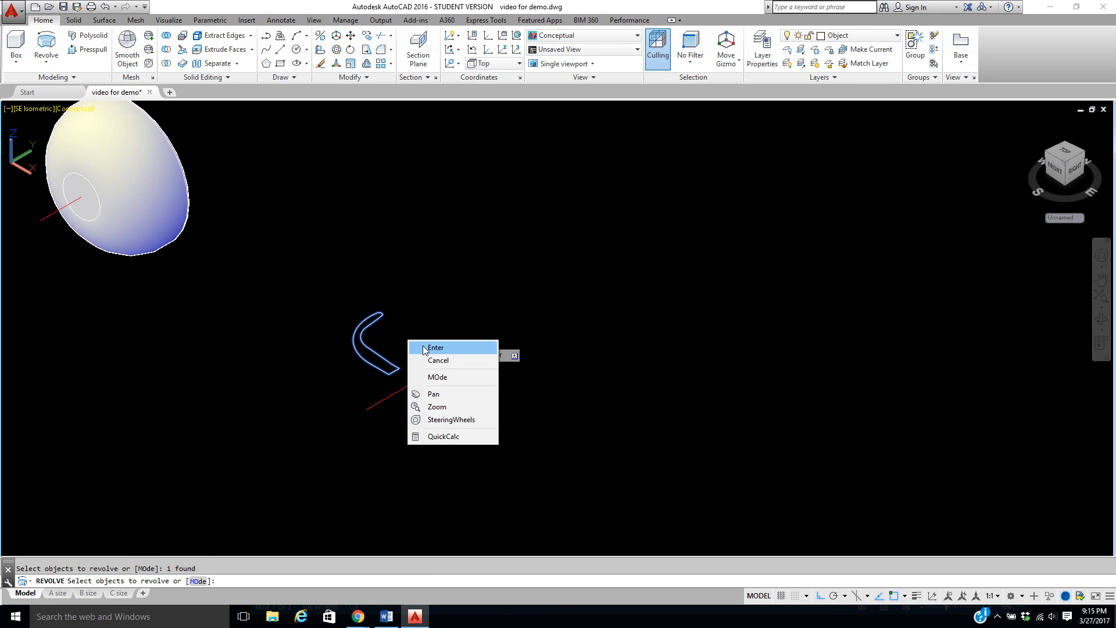
click(429, 348)
click(469, 349)
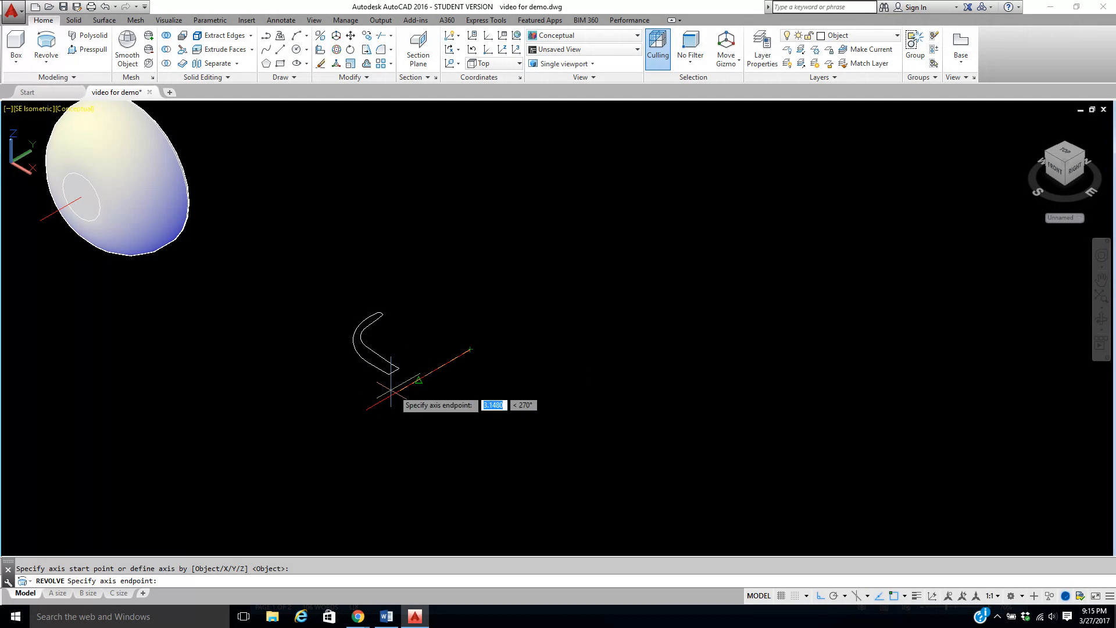
click(366, 409)
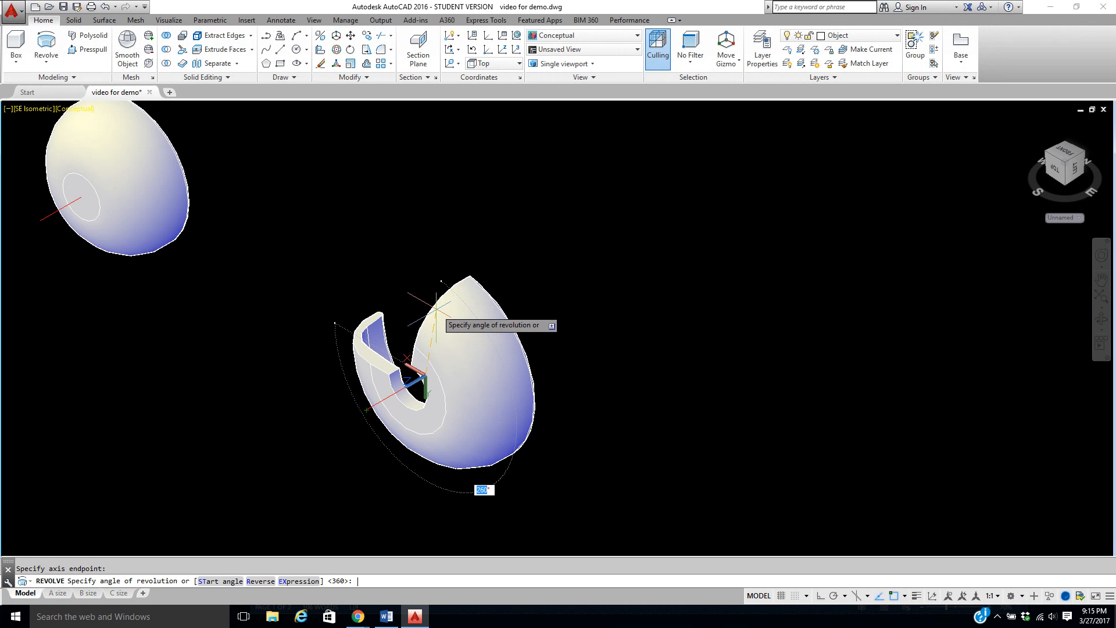
key(Return)
Look over both revolved bowls, and set the viewport to the Top view with the 2D Wireframe visual style
shift+middle_drag(413, 306, 250, 223)
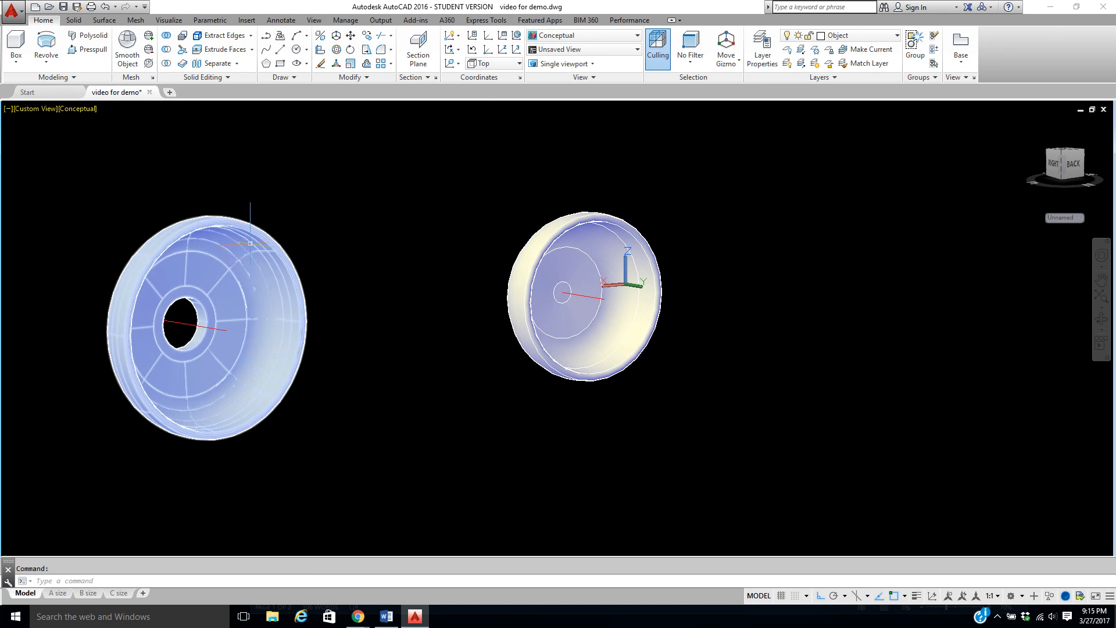
shift+middle_drag(379, 349, 288, 244)
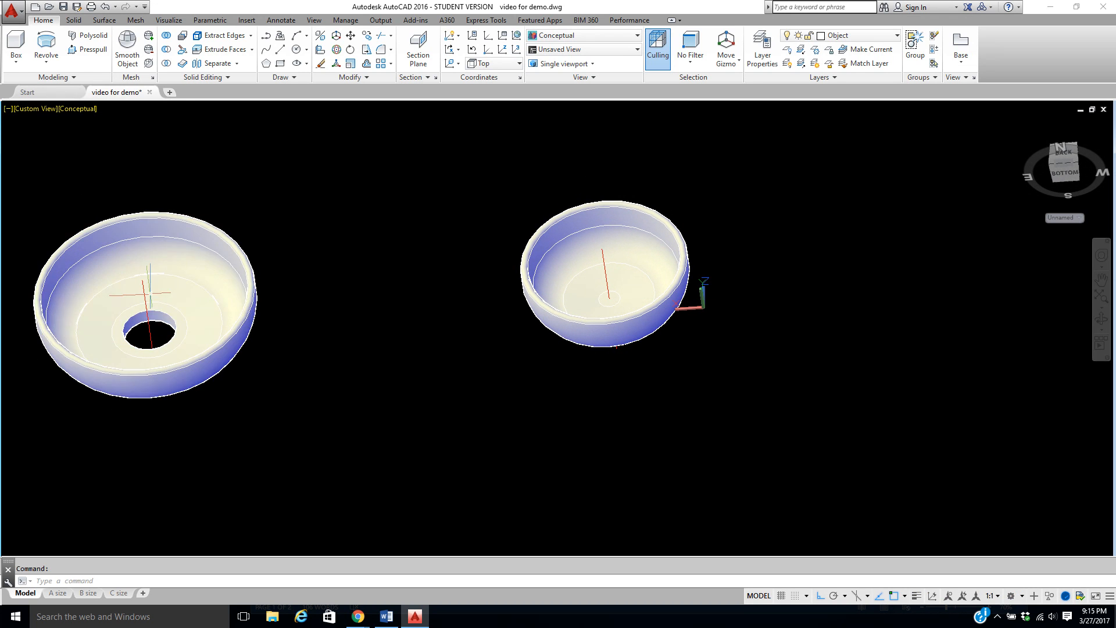
shift+middle_drag(235, 424, 262, 315)
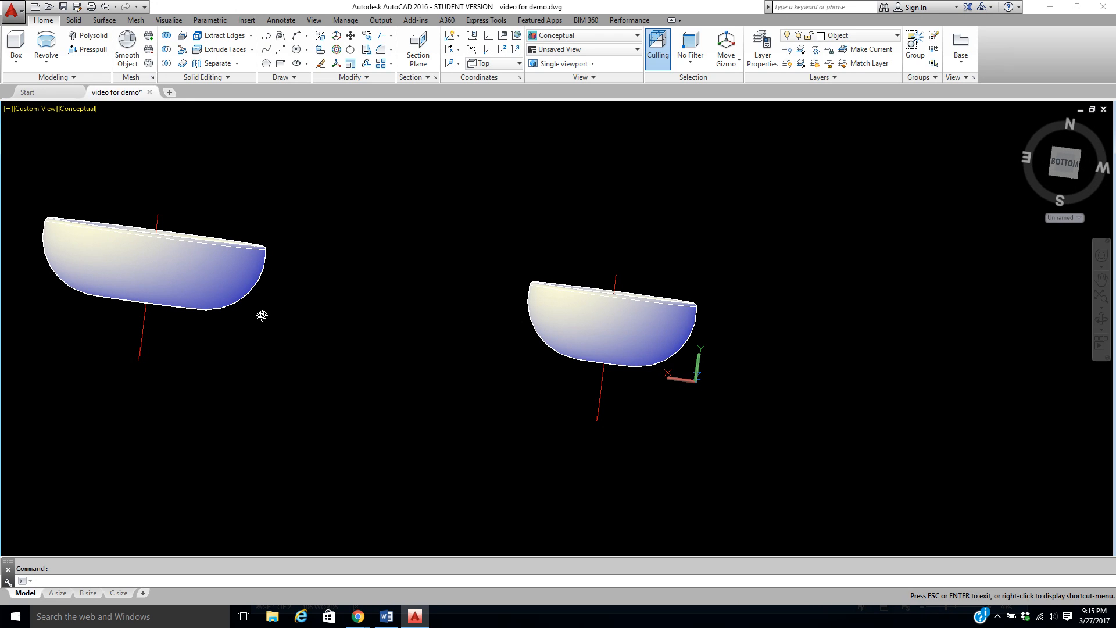
click(29, 109)
click(57, 138)
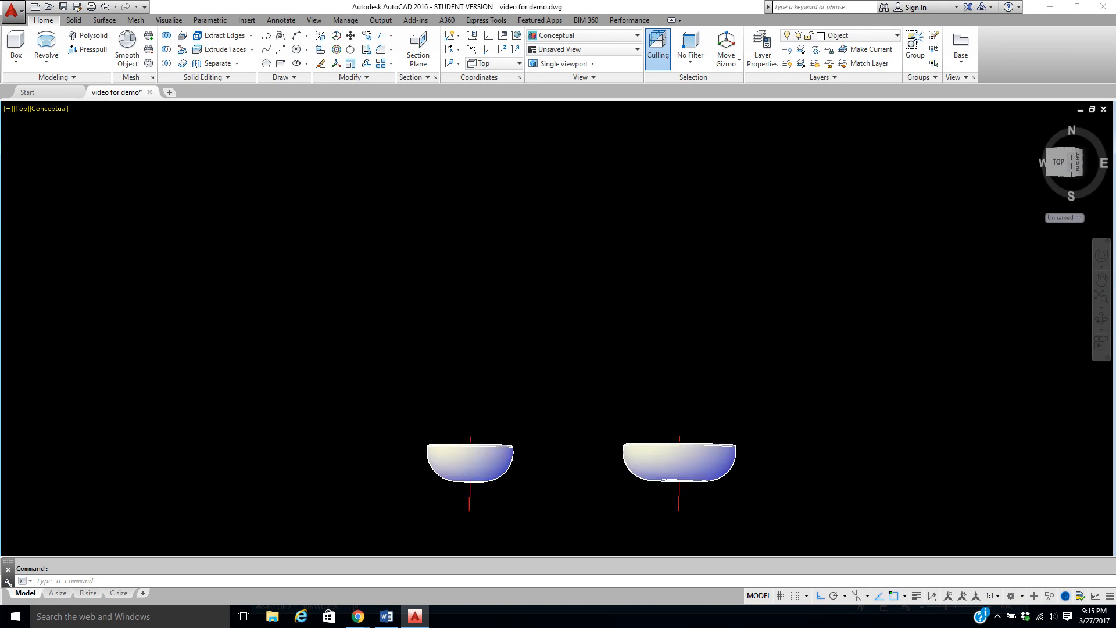
middle_drag(439, 430, 366, 298)
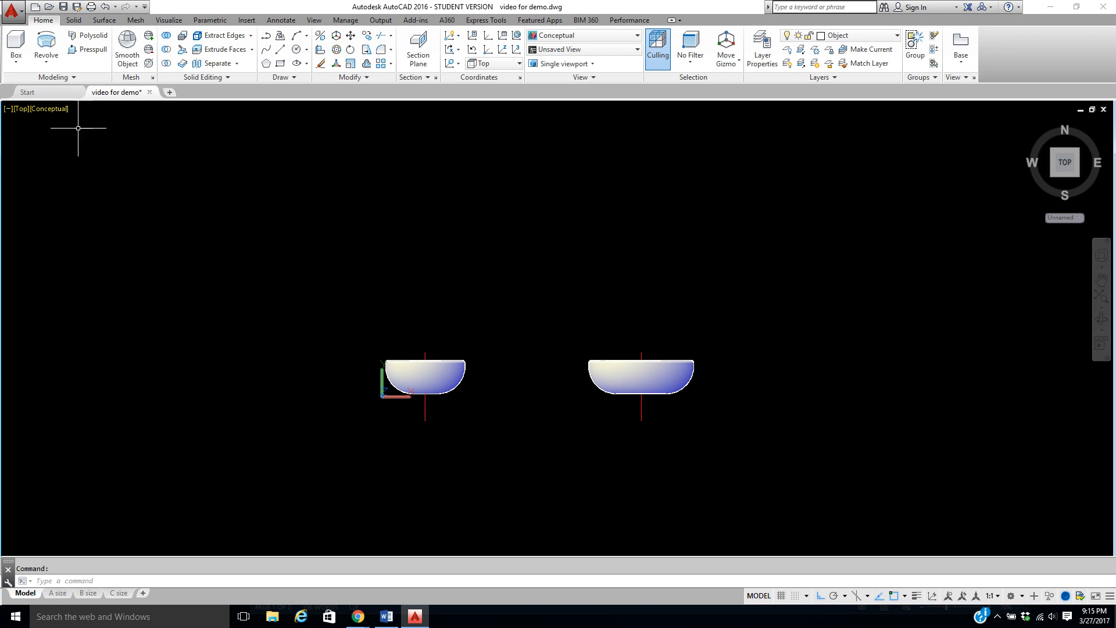
click(57, 111)
click(87, 138)
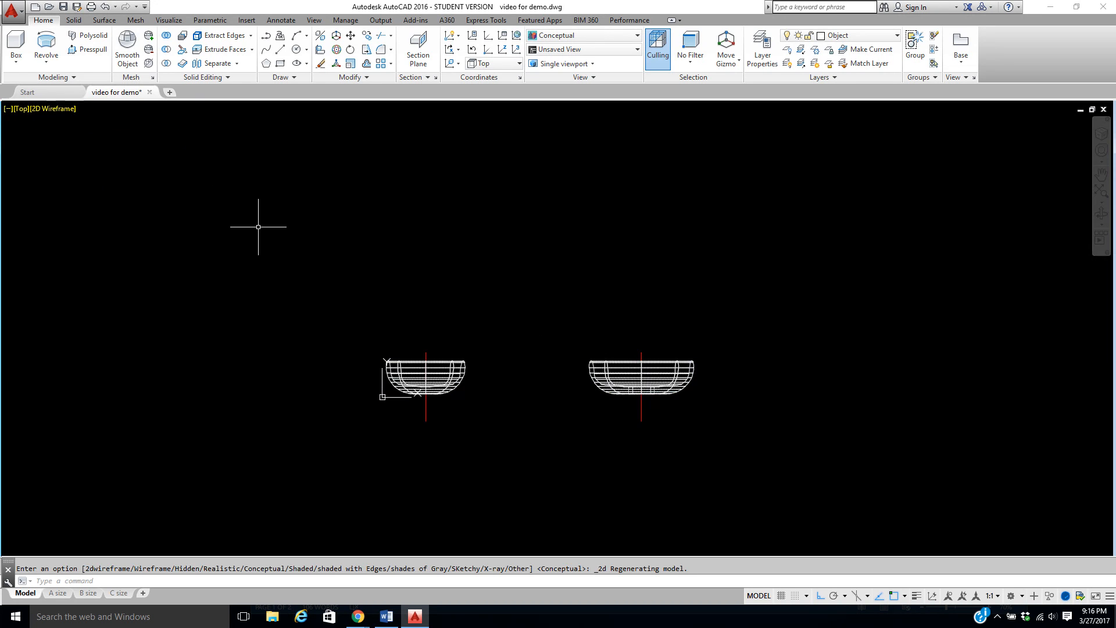
Examine the wireframe outlines of the two revolved solids in the Top view
scroll(451, 423, up, 6)
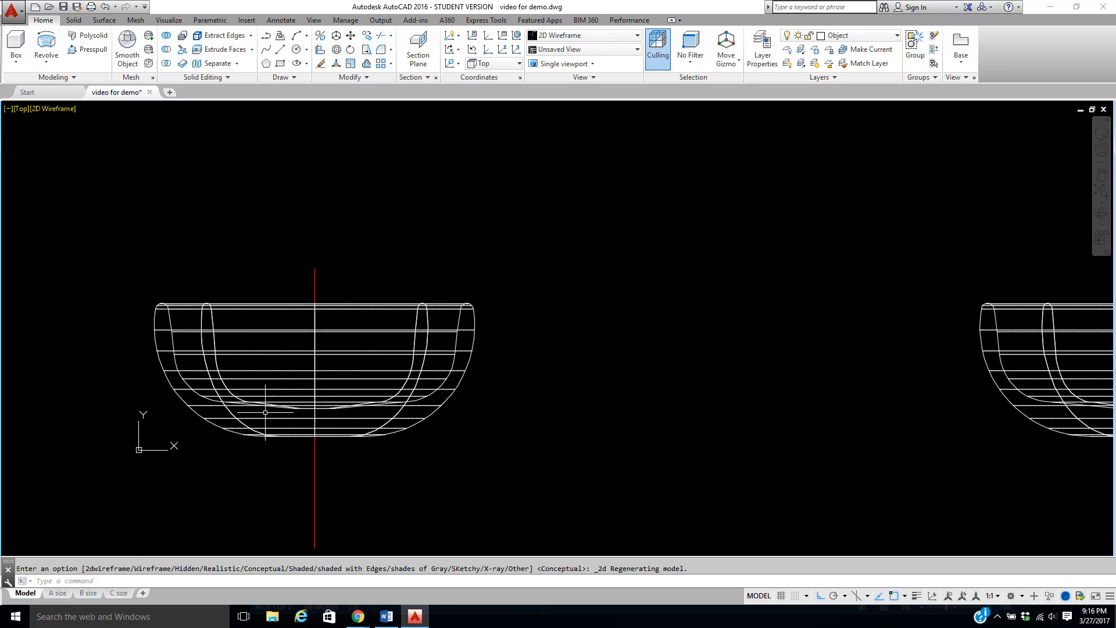
scroll(356, 391, down, 4)
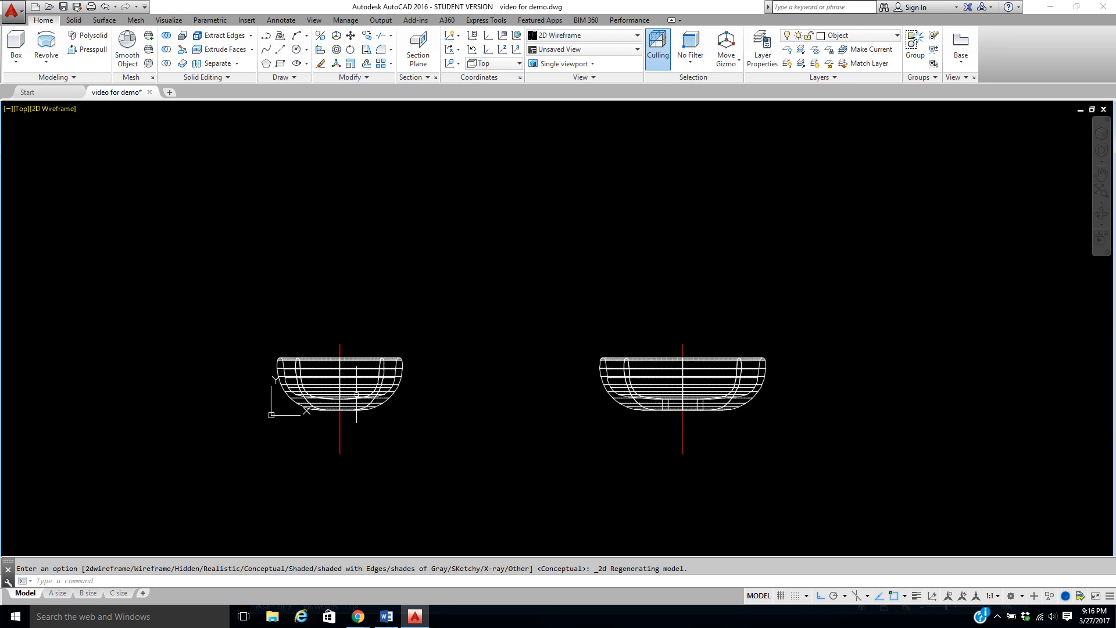
middle_drag(375, 401, 352, 353)
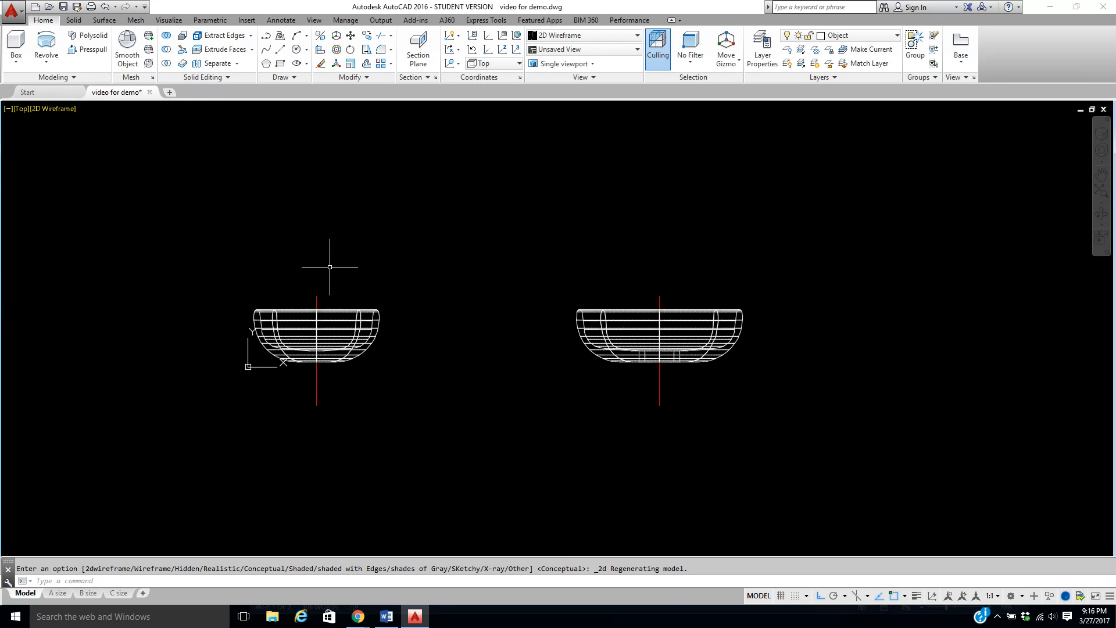
mouse_move(347, 342)
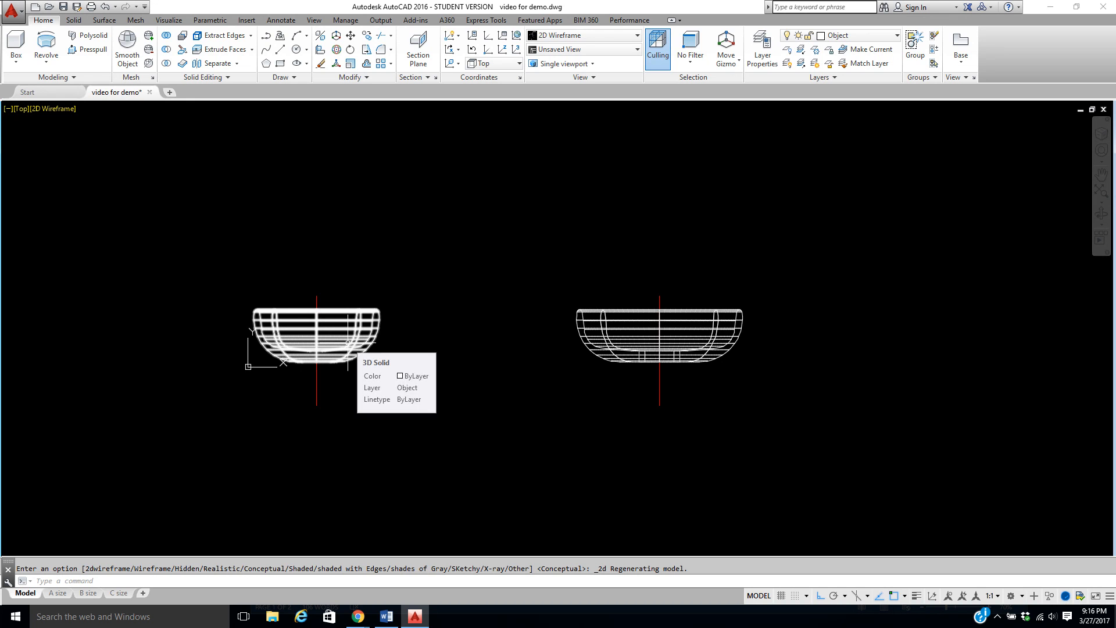